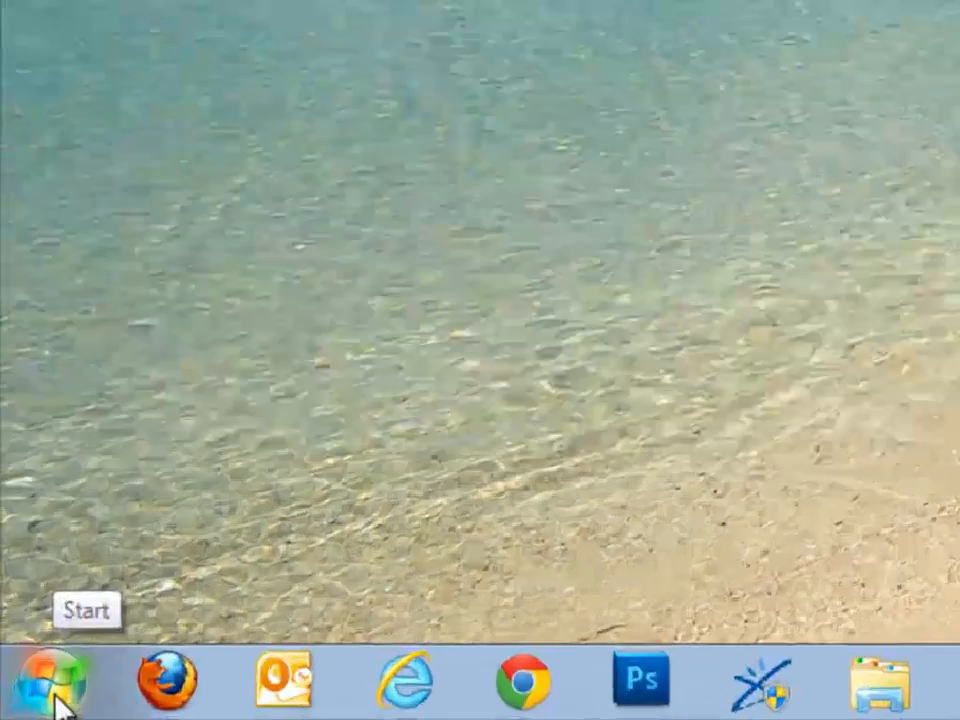
# Run desk.cpl and check that display 2 uses a 1280×1024 resolution
pyautogui.click(26, 702)
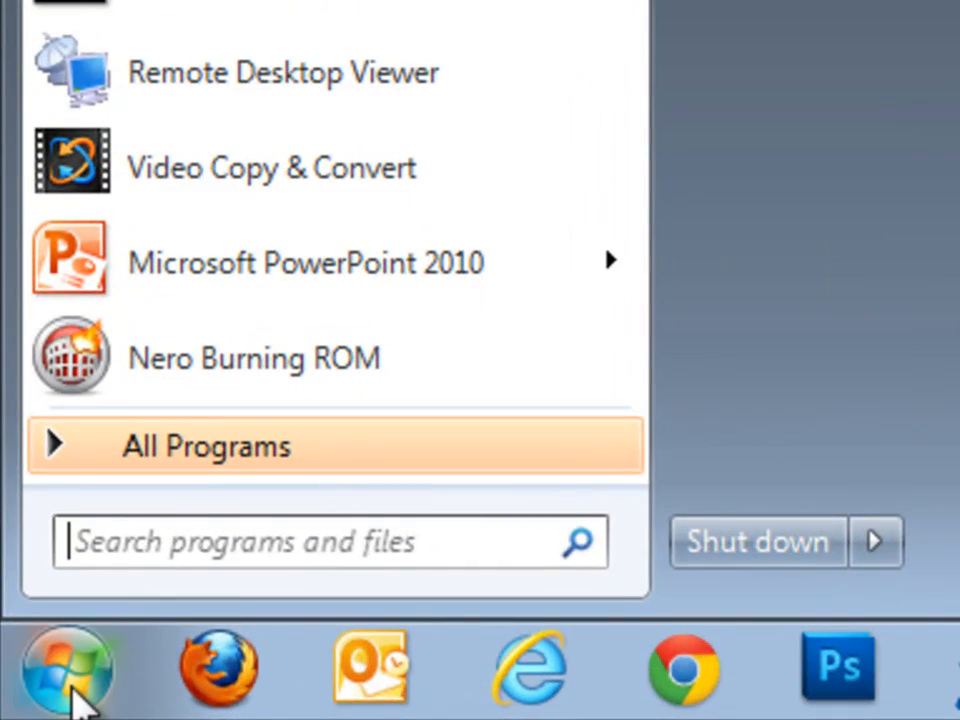
pyautogui.write('de')
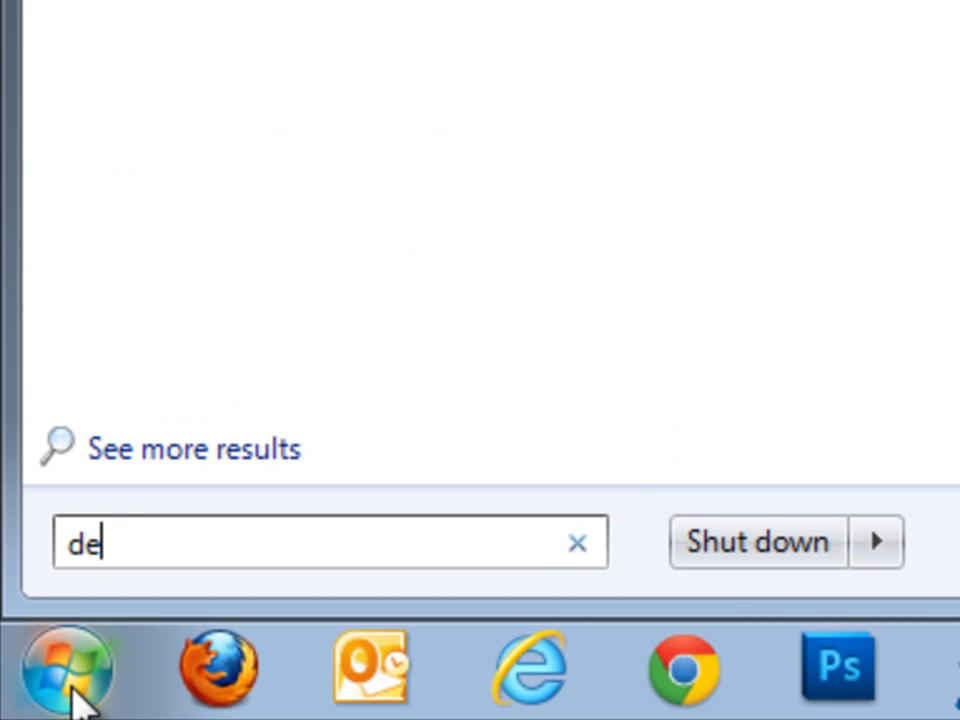
pyautogui.write('sk')
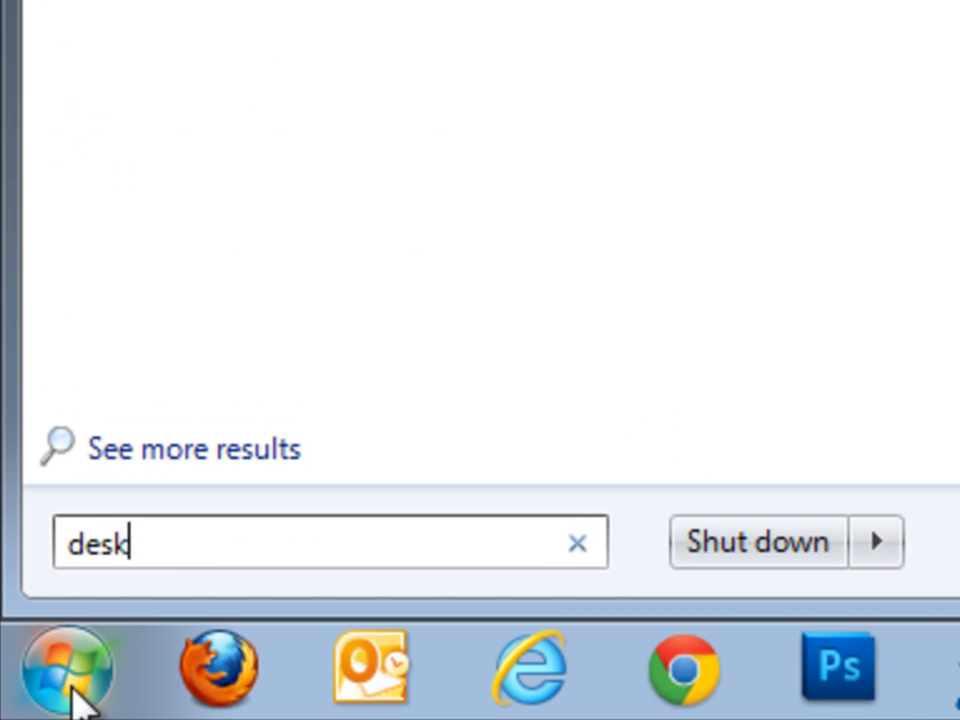
pyautogui.write('.cpl')
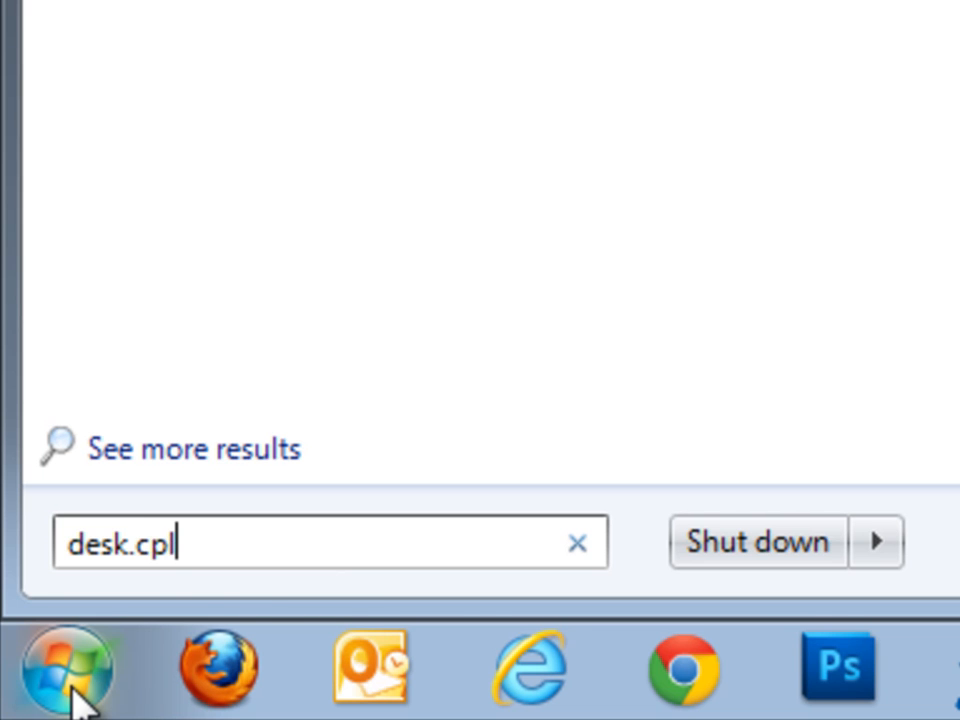
pyautogui.press('Return')
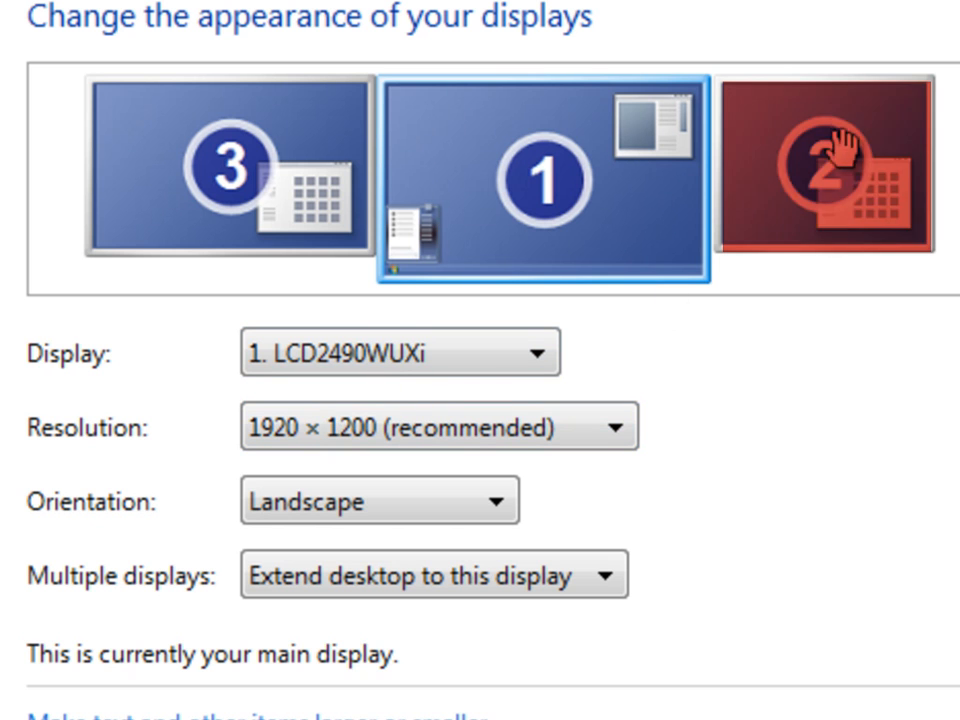
pyautogui.click(798, 168)
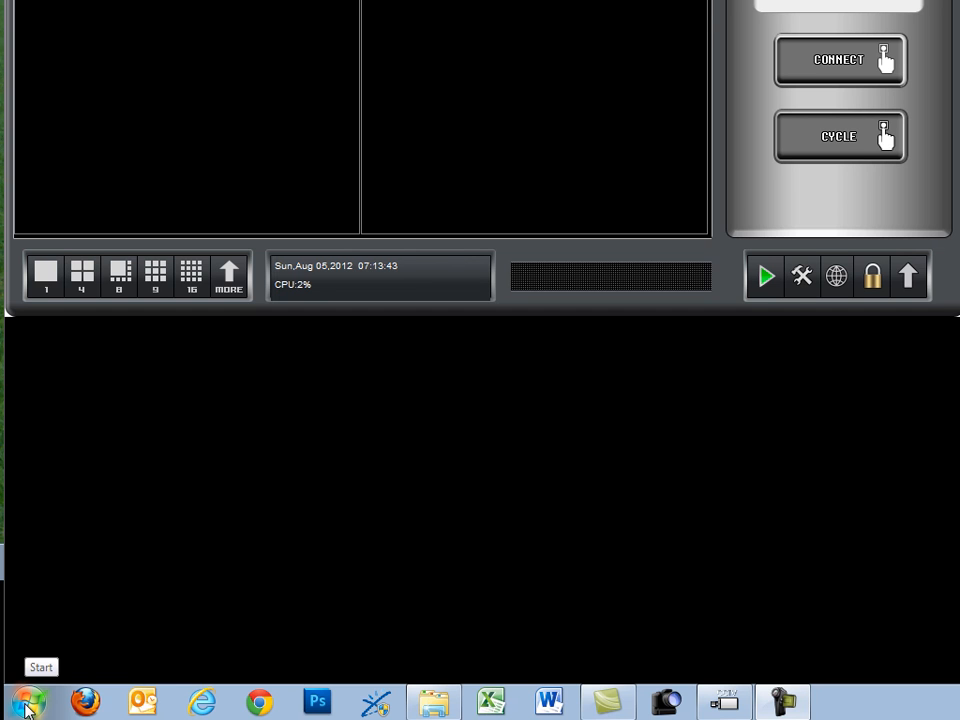
# Search 'paint' from the Start menu to launch Paint on a blank canvas
pyautogui.click(27, 705)
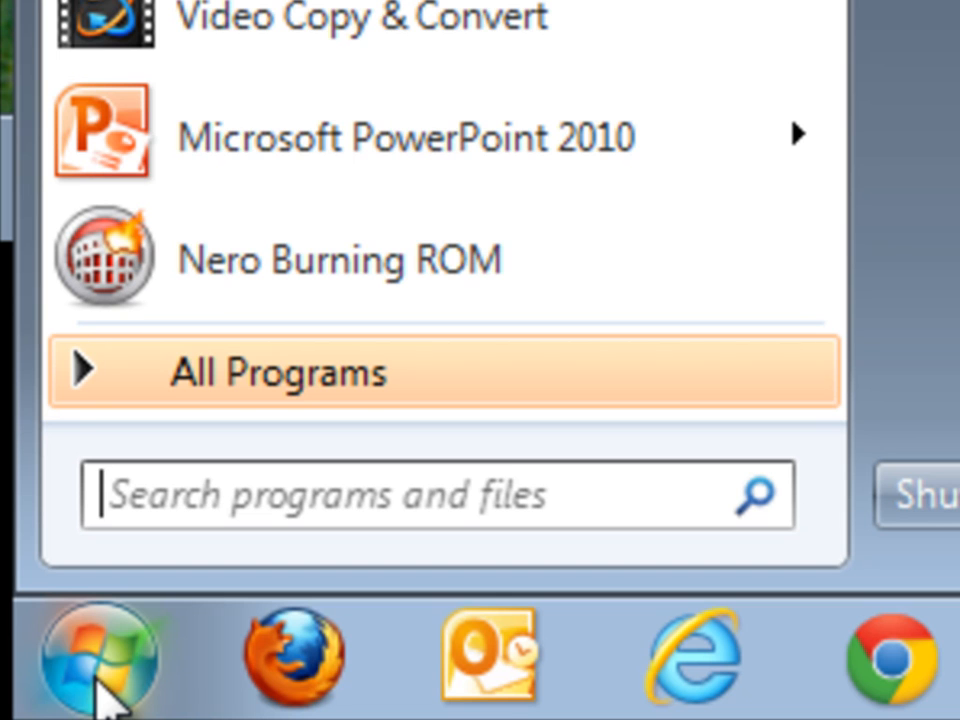
pyautogui.write('paint')
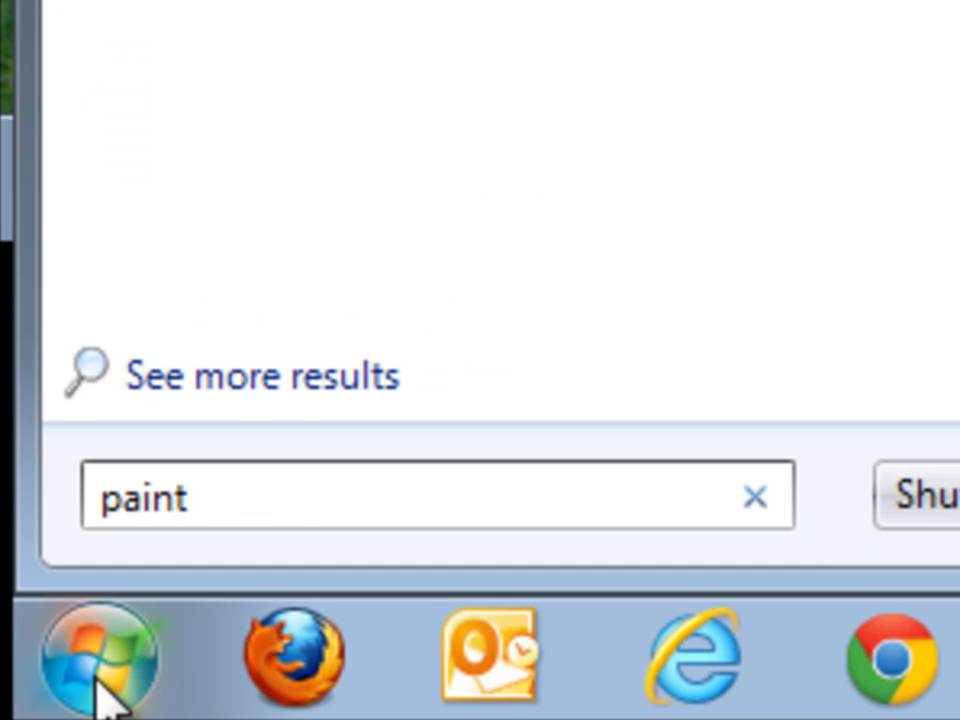
pyautogui.press('Return')
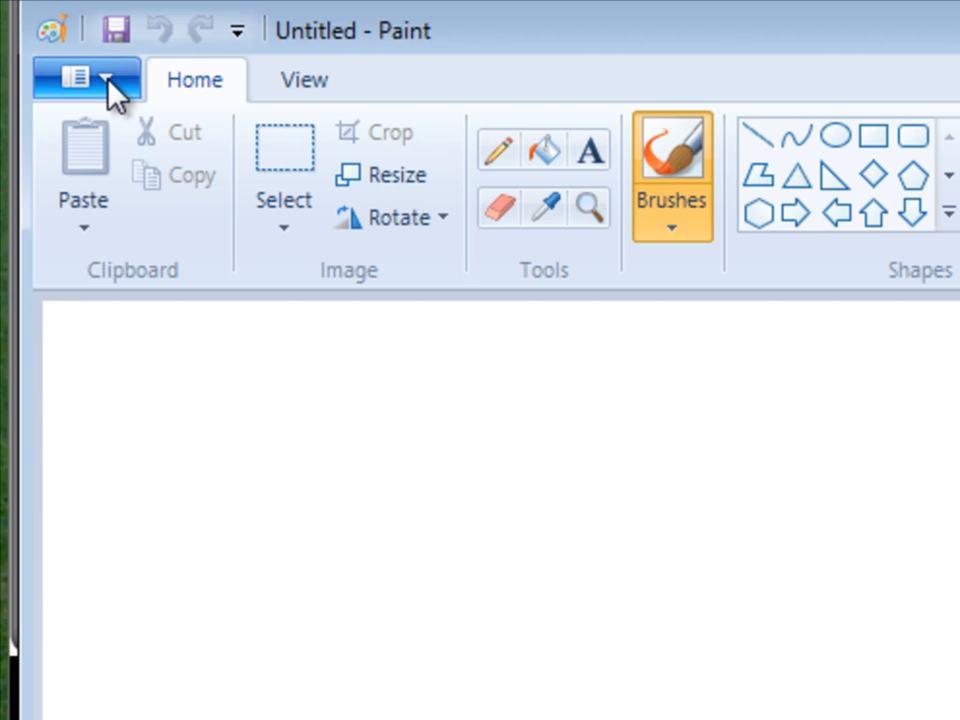
# Open the FLOOR PLAN GROUND image from Data (E:) and undo a stray brush dot
pyautogui.click(108, 84)
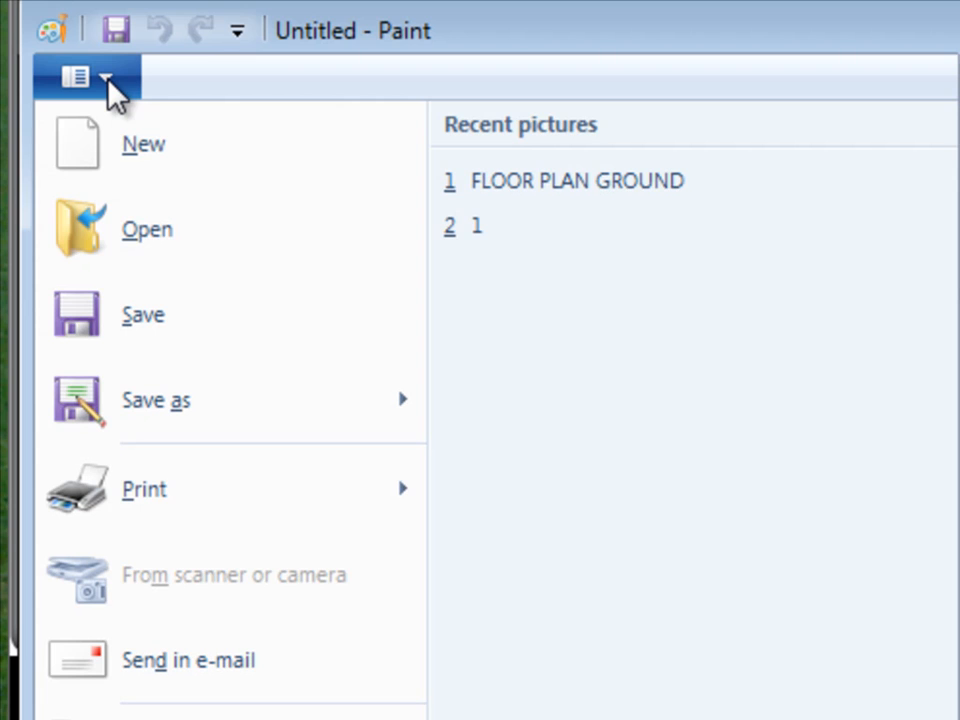
pyautogui.click(150, 240)
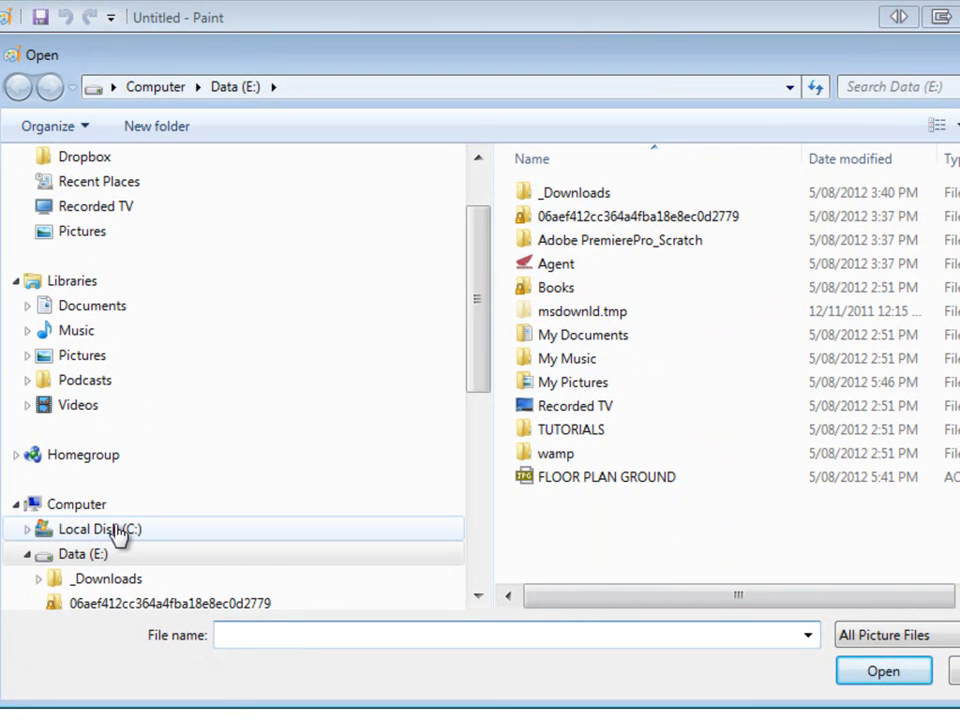
pyautogui.click(118, 531)
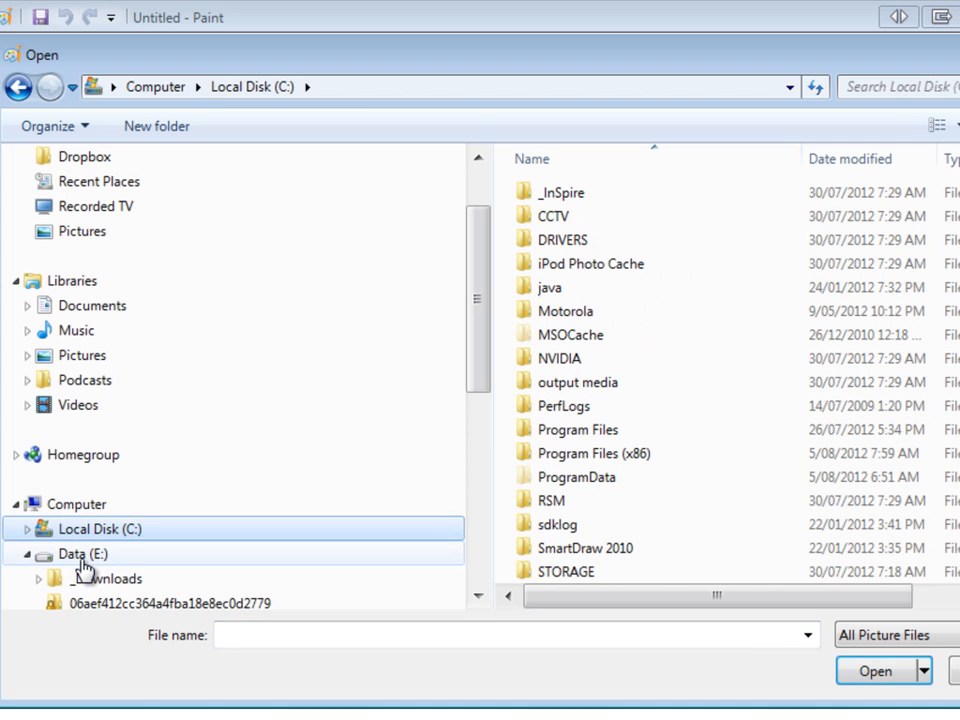
pyautogui.click(75, 557)
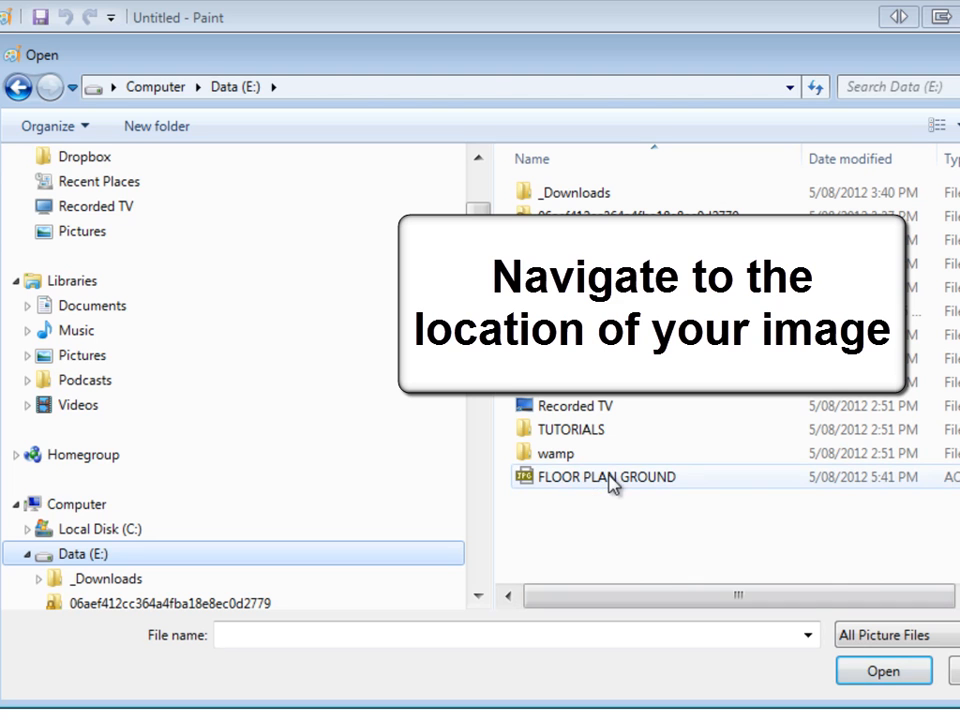
pyautogui.moveTo(611, 485)
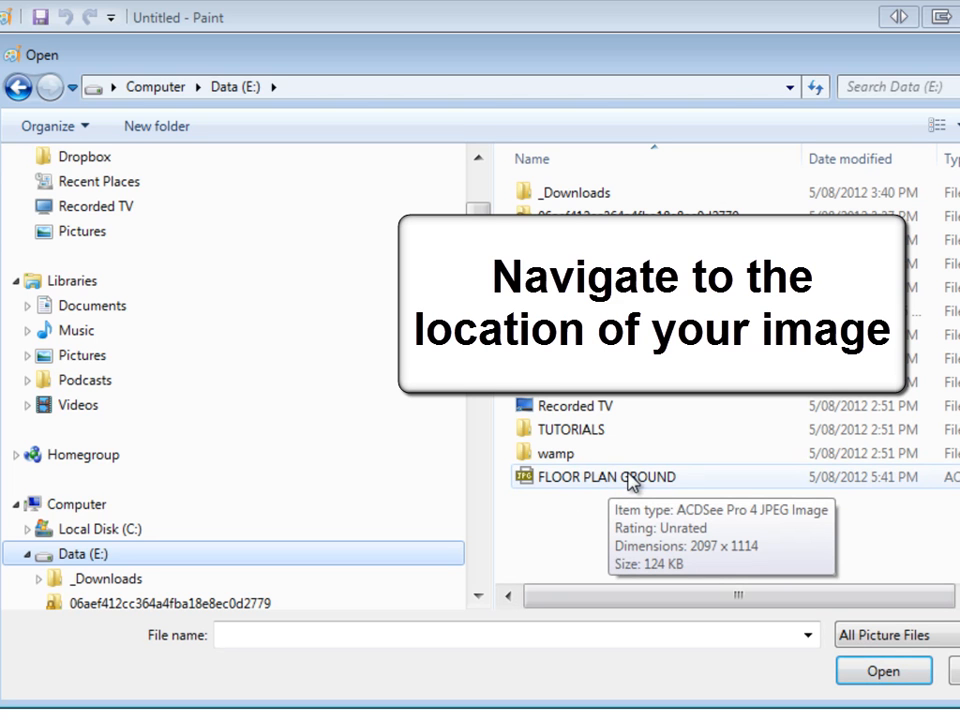
pyautogui.click(600, 477)
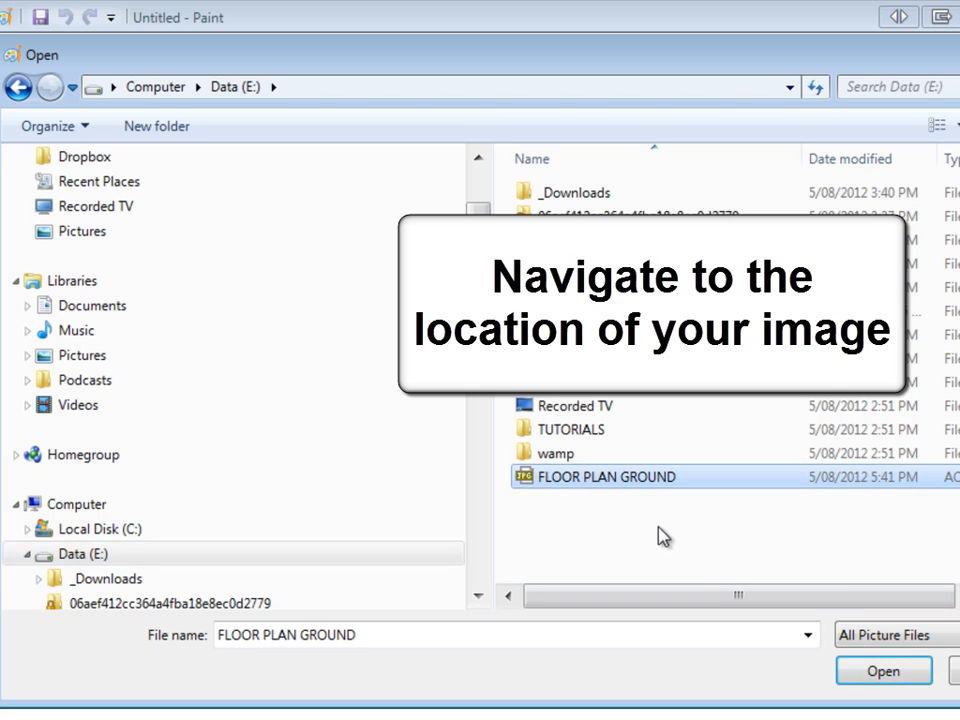
pyautogui.click(884, 670)
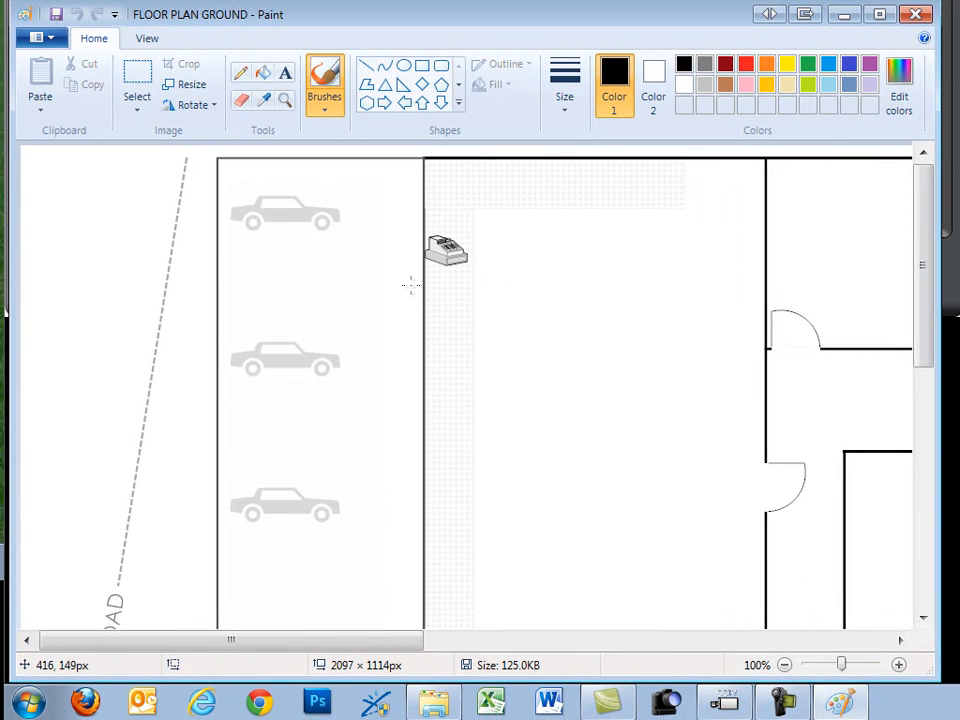
pyautogui.click(290, 386)
pyautogui.hotkey('ctrl', 'z')
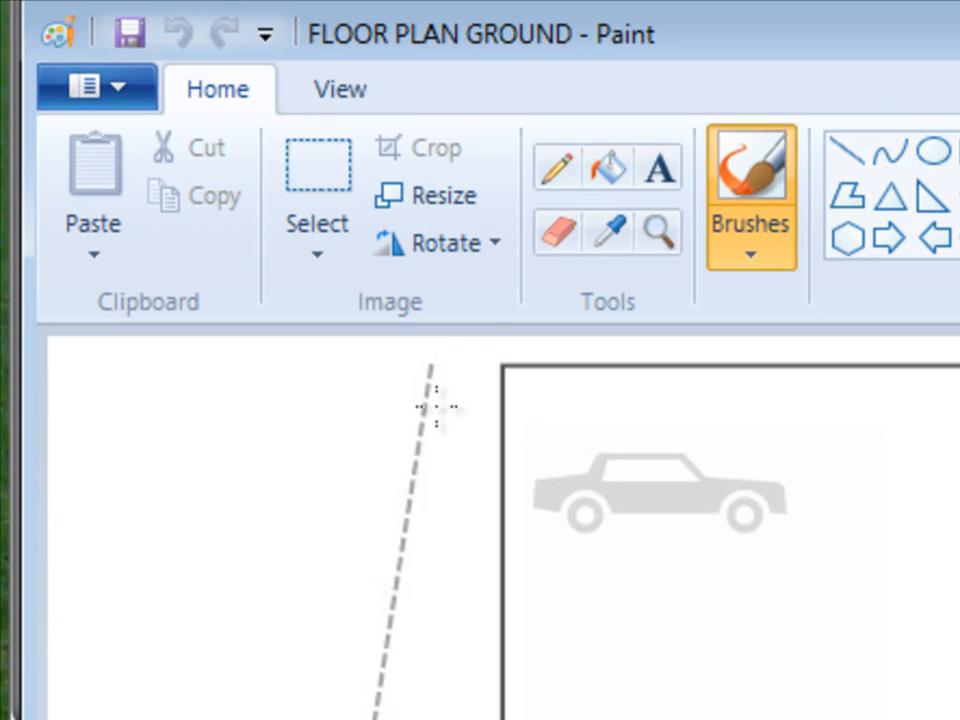
# Resize the image in pixels to 1280 wide (679 high), keeping aspect ratio
pyautogui.click(467, 206)
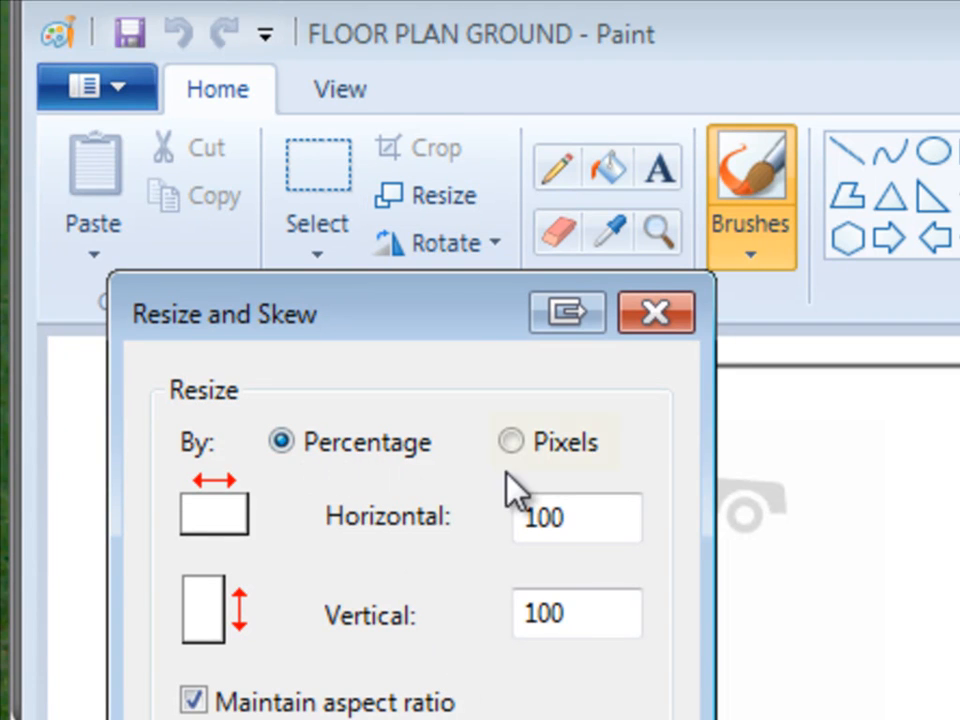
pyautogui.click(509, 442)
pyautogui.moveTo(606, 516); pyautogui.dragTo(509, 517)
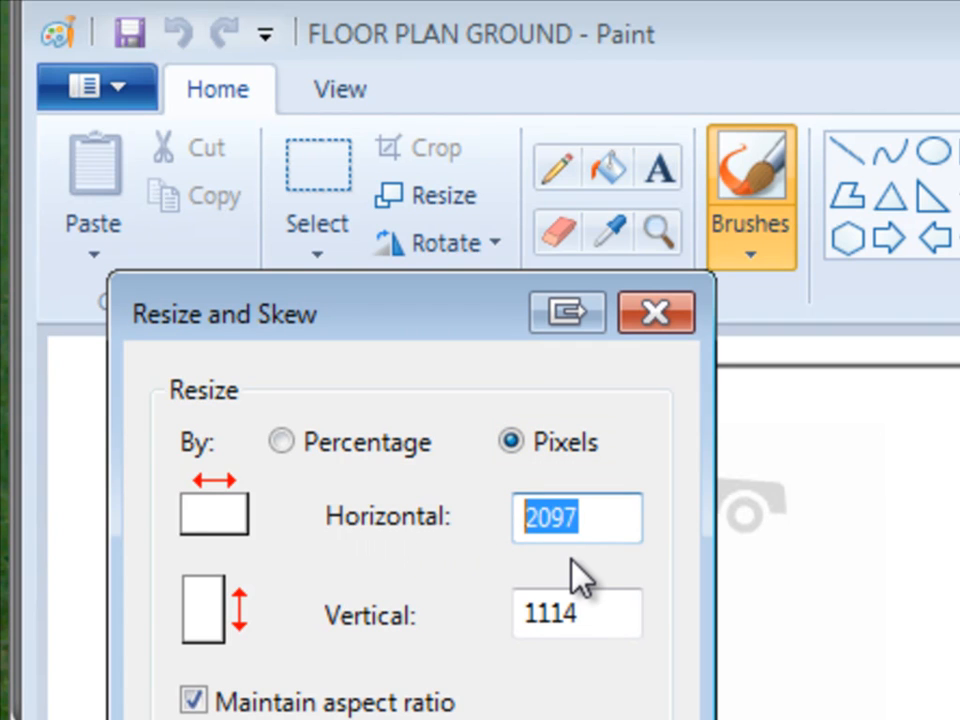
pyautogui.write('1280')
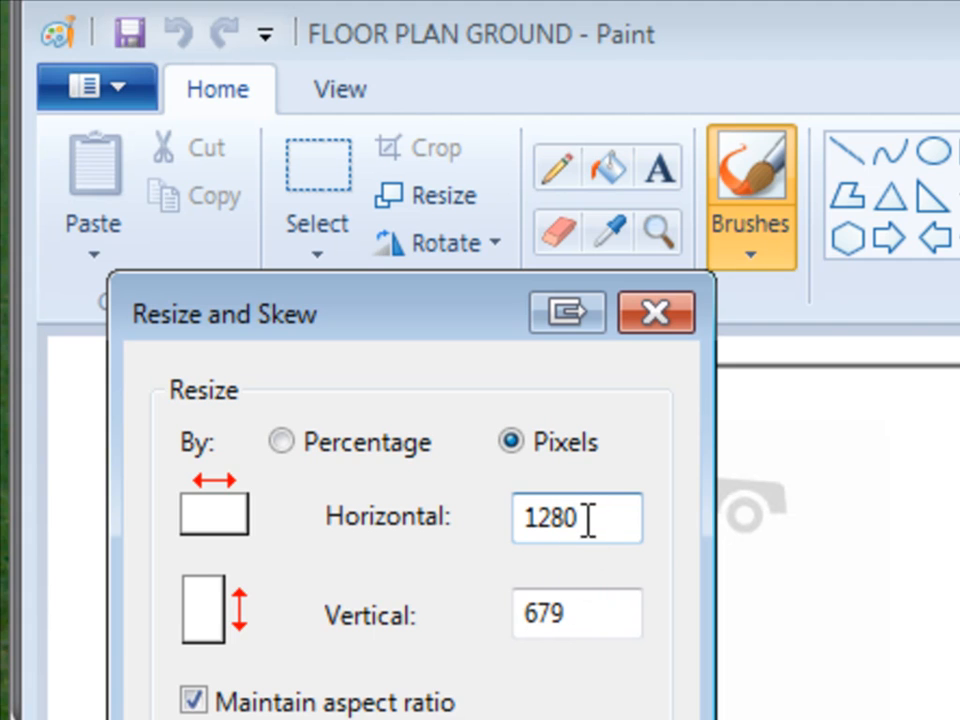
pyautogui.moveTo(583, 611); pyautogui.dragTo(531, 609)
pyautogui.click(590, 613)
pyautogui.moveTo(590, 613); pyautogui.dragTo(518, 604)
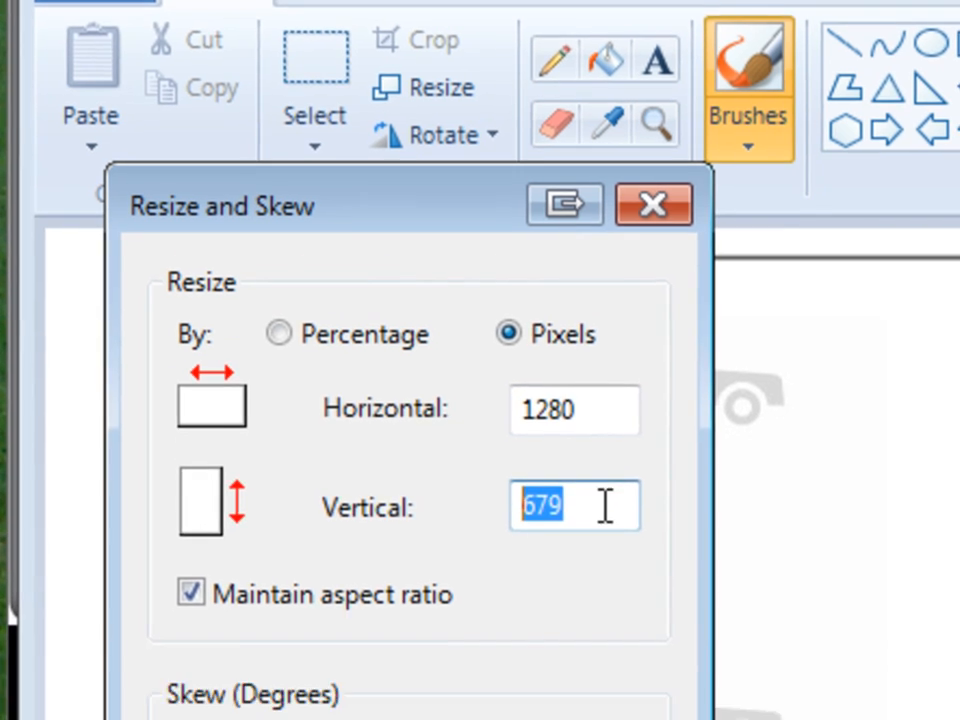
pyautogui.click(600, 613)
pyautogui.click(414, 692)
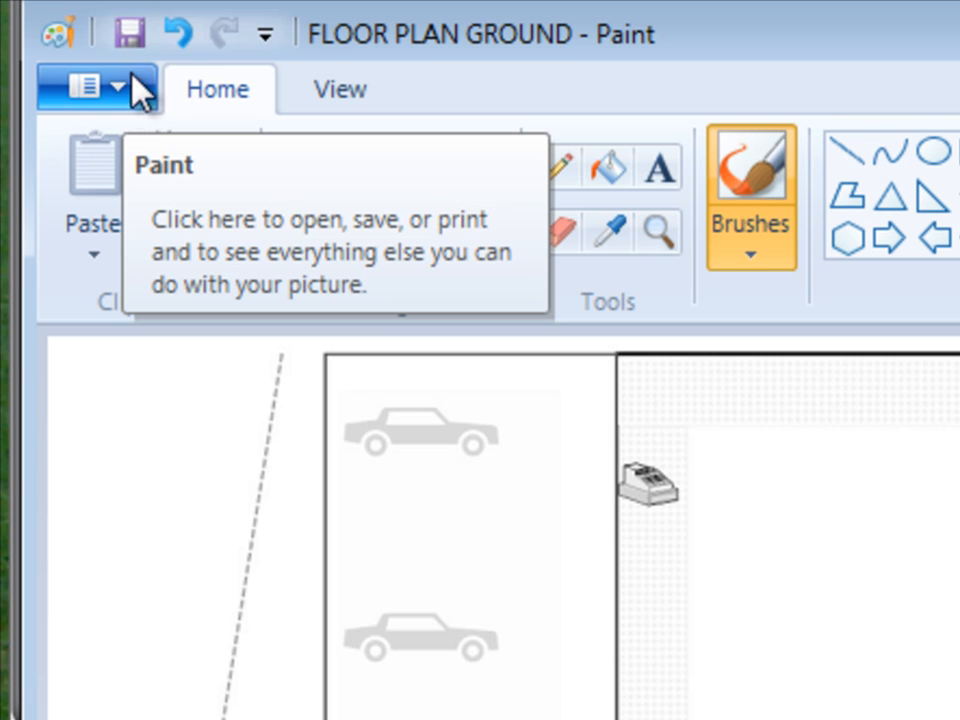
# Save a JPEG copy, appending 'emap_20120805' to the FLOOR PLAN GROUND file name
pyautogui.click(119, 95)
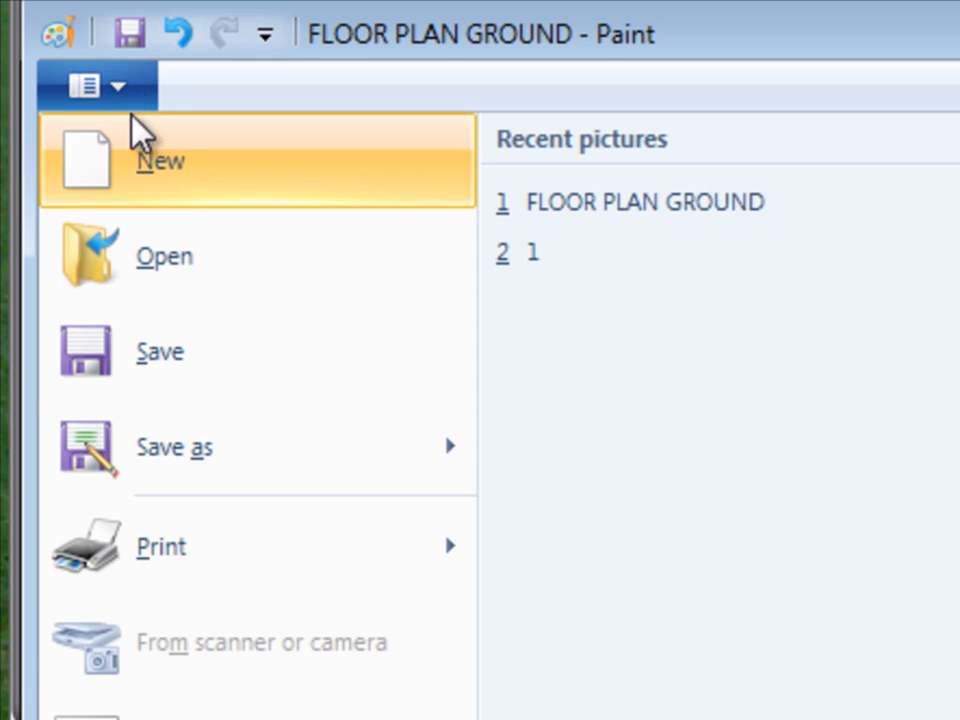
pyautogui.click(182, 452)
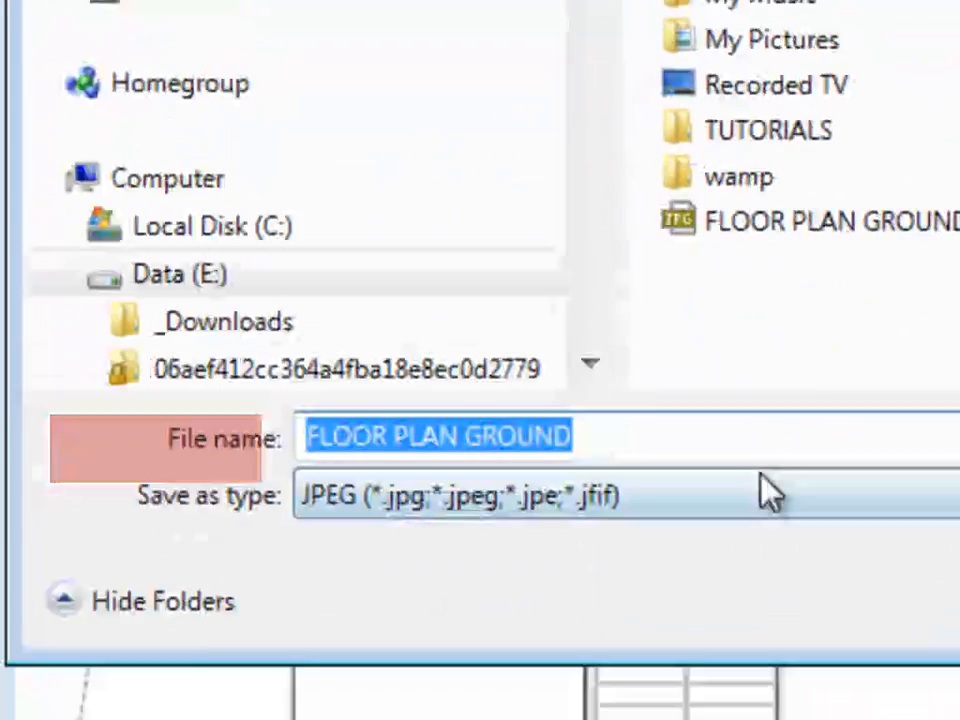
pyautogui.click(656, 432)
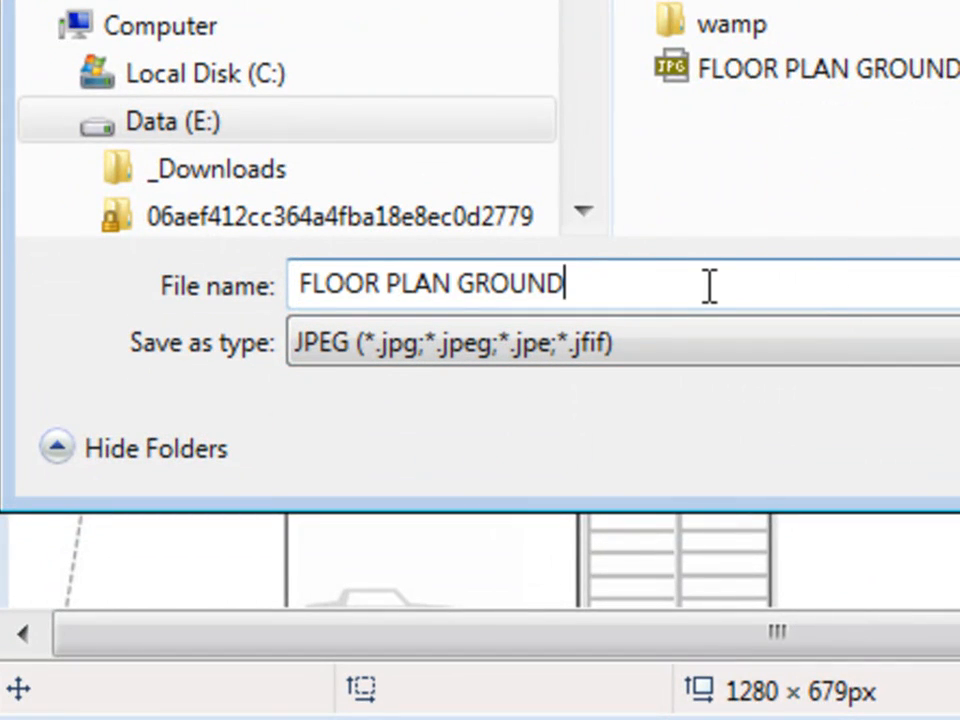
pyautogui.write('emap')
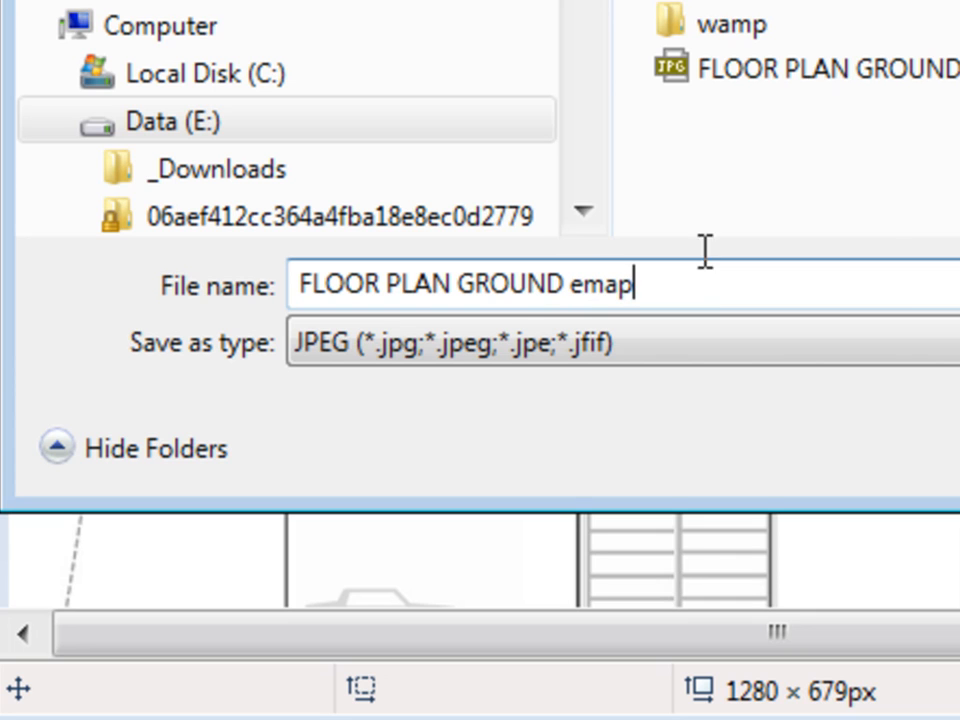
pyautogui.write('_20120805')
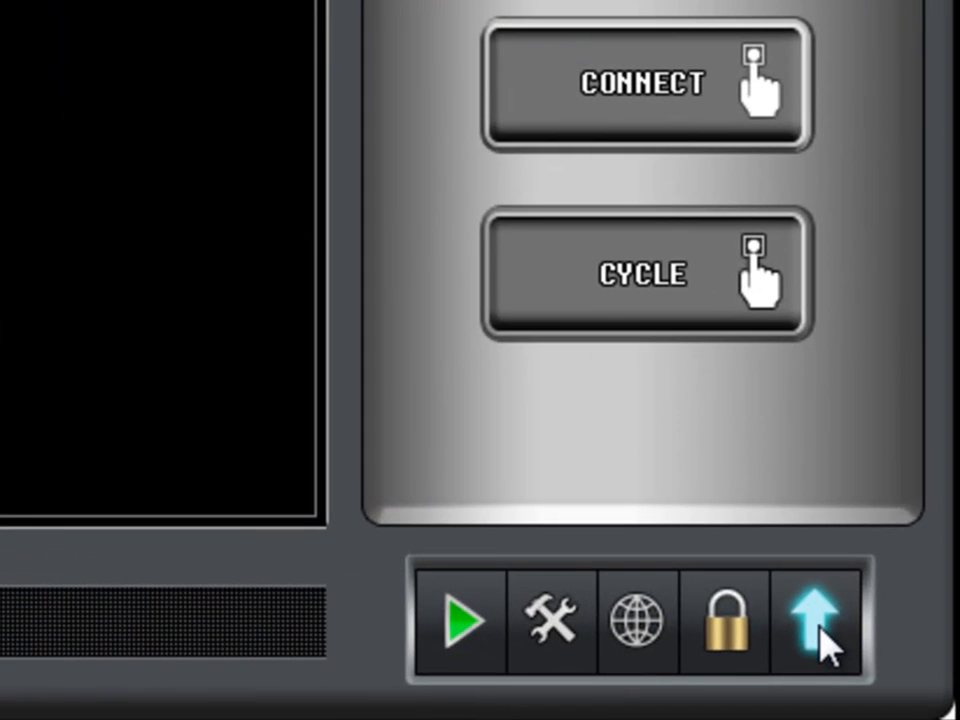
# Open Map setup through the E-map option in the bottom-right function list
pyautogui.click(821, 630)
pyautogui.click(821, 650)
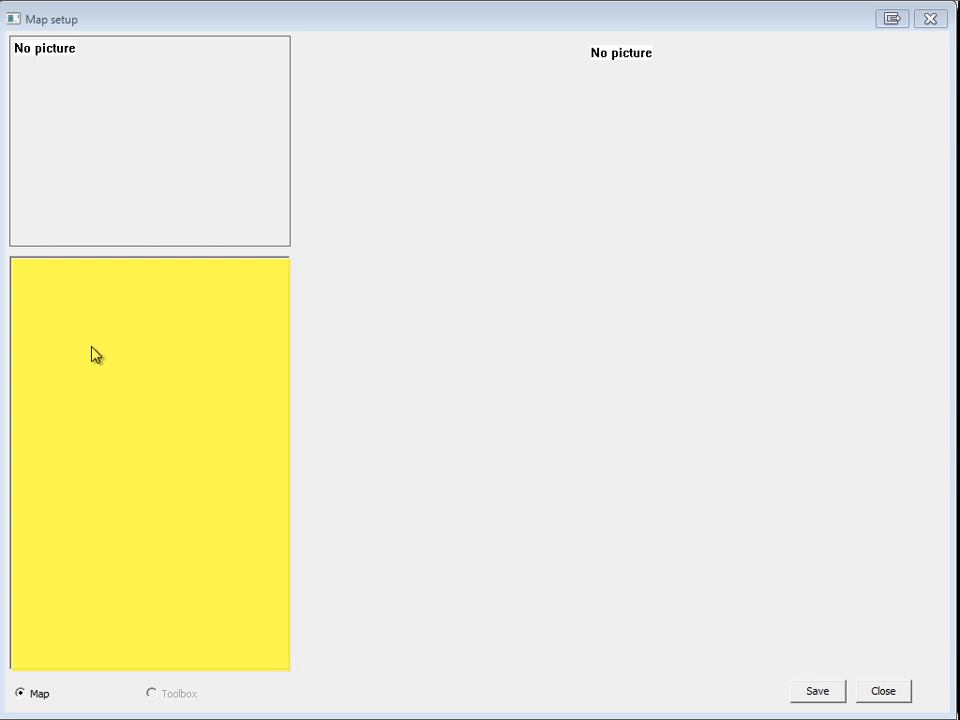
# Create a new map named 'map A Ground'
pyautogui.rightClick(107, 325)
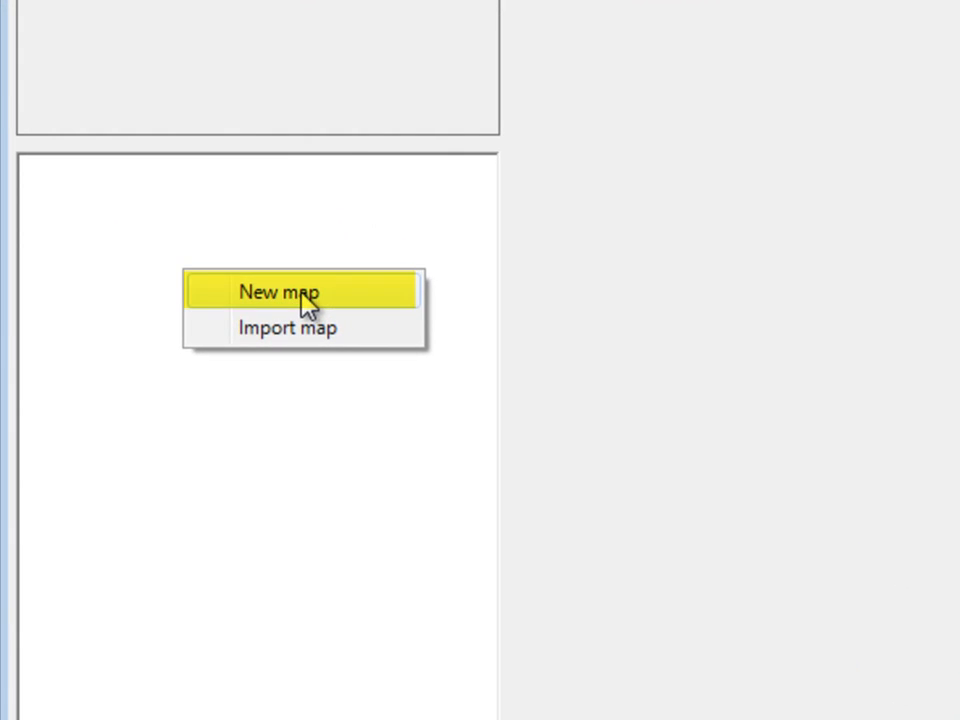
pyautogui.click(303, 293)
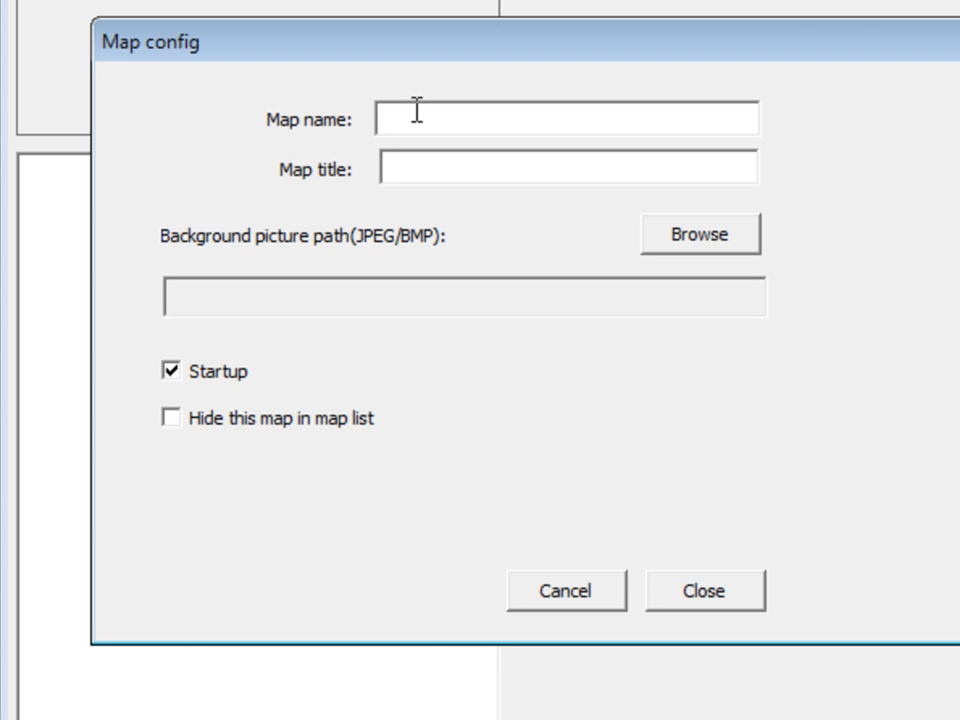
pyautogui.write('map A  Ground')
# Copy the map name into the Map title field and enable Startup
pyautogui.moveTo(551, 118); pyautogui.dragTo(349, 141)
pyautogui.hotkey('ctrl', 'c')
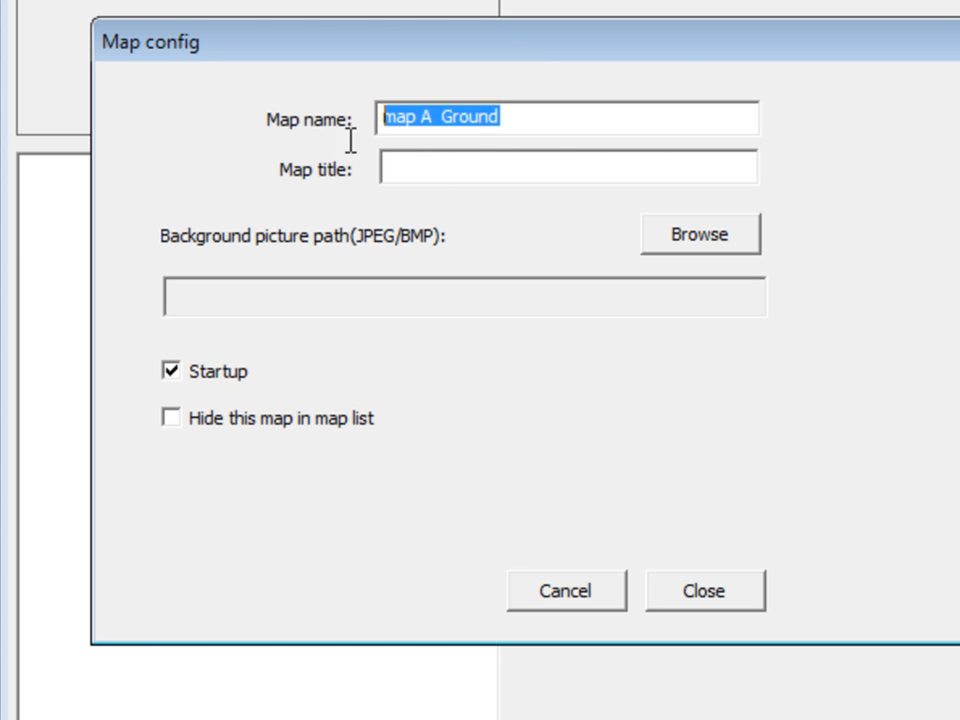
pyautogui.click(462, 168)
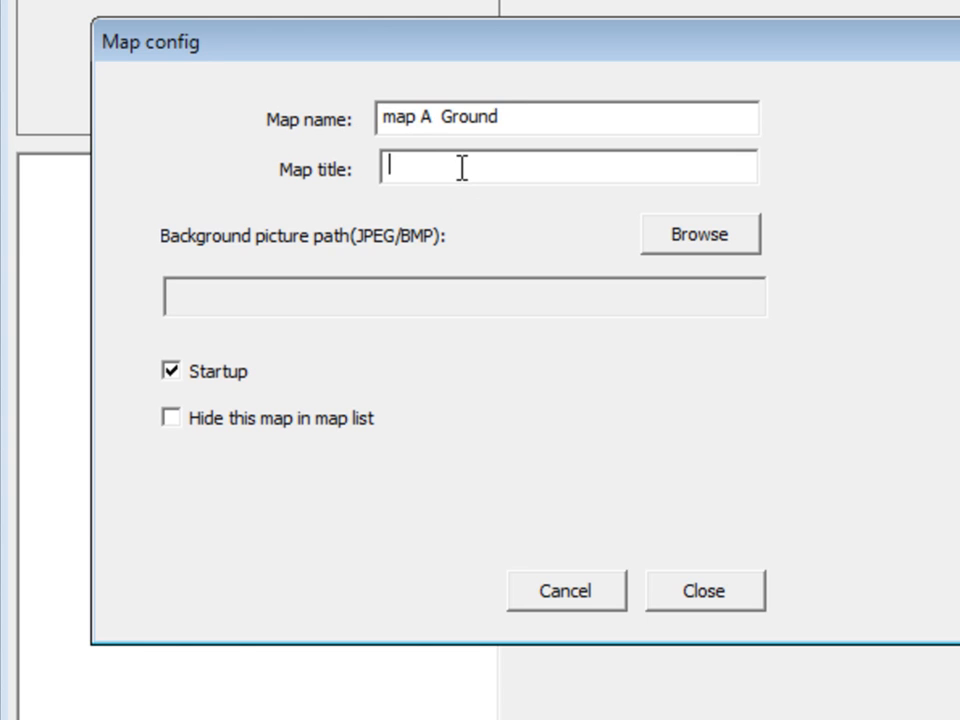
pyautogui.hotkey('ctrl', 'v')
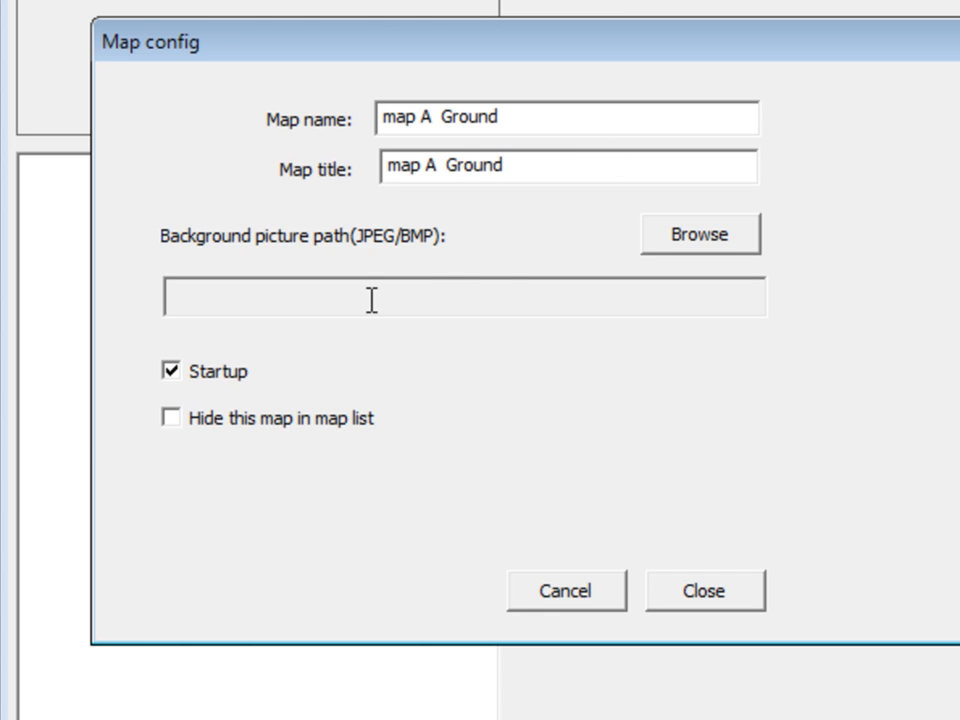
pyautogui.click(172, 370)
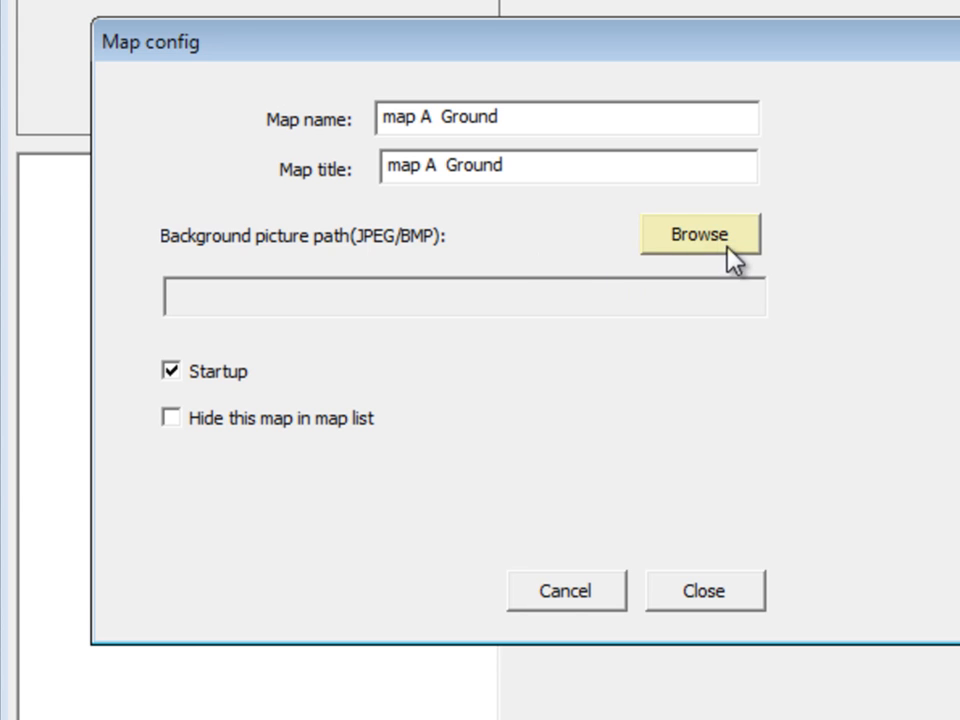
# Load FLOOR PLAN GROUND emap_20120805 as the map picture and close the settings
pyautogui.click(675, 236)
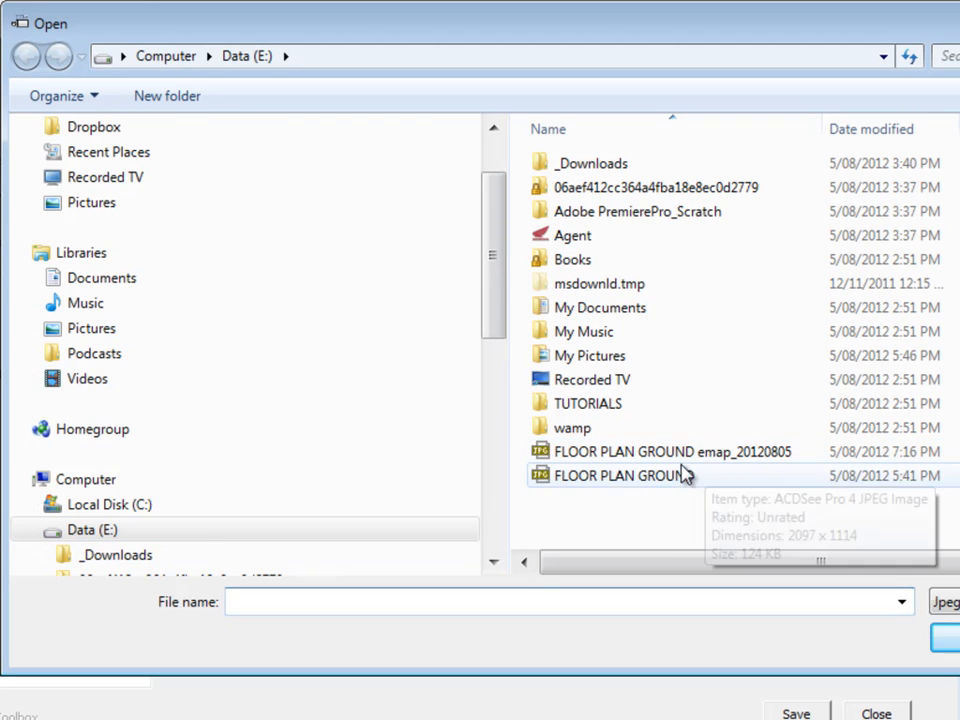
pyautogui.click(755, 458)
pyautogui.click(945, 638)
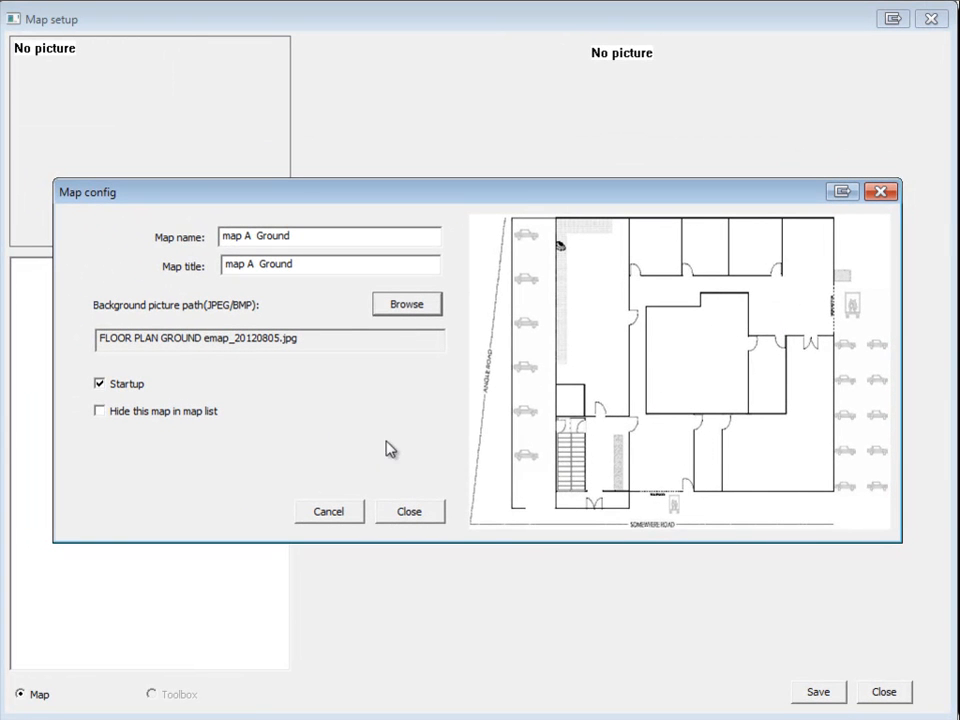
pyautogui.click(419, 515)
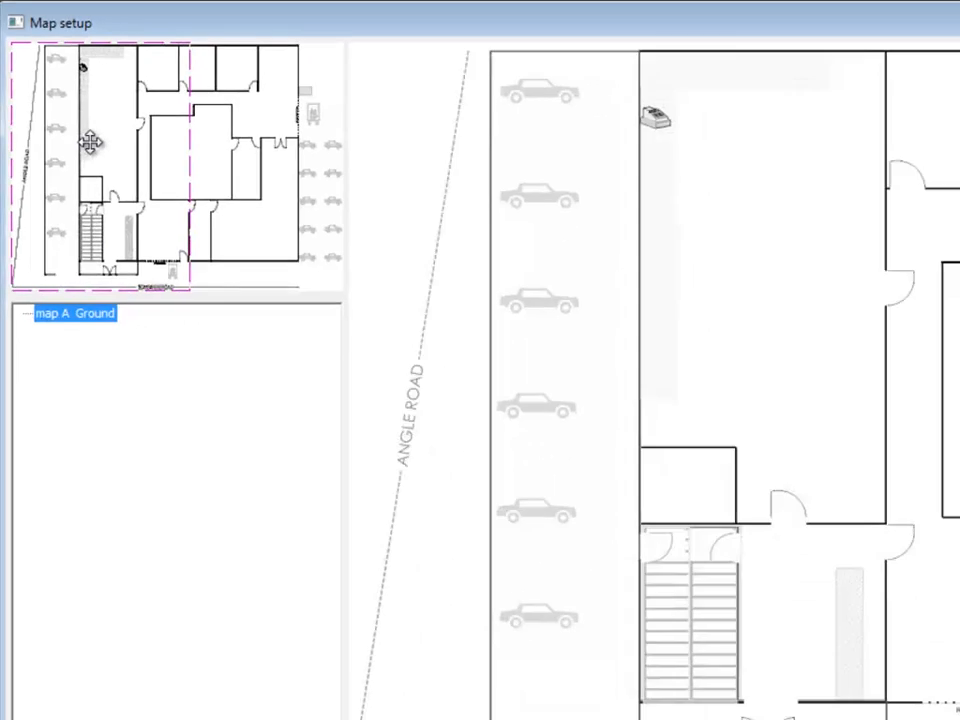
# Pan the floor plan view across the interior, stairs, entrance and right-hand rooms
pyautogui.moveTo(184, 278); pyautogui.dragTo(344, 260)
pyautogui.moveTo(172, 130); pyautogui.dragTo(79, 140)
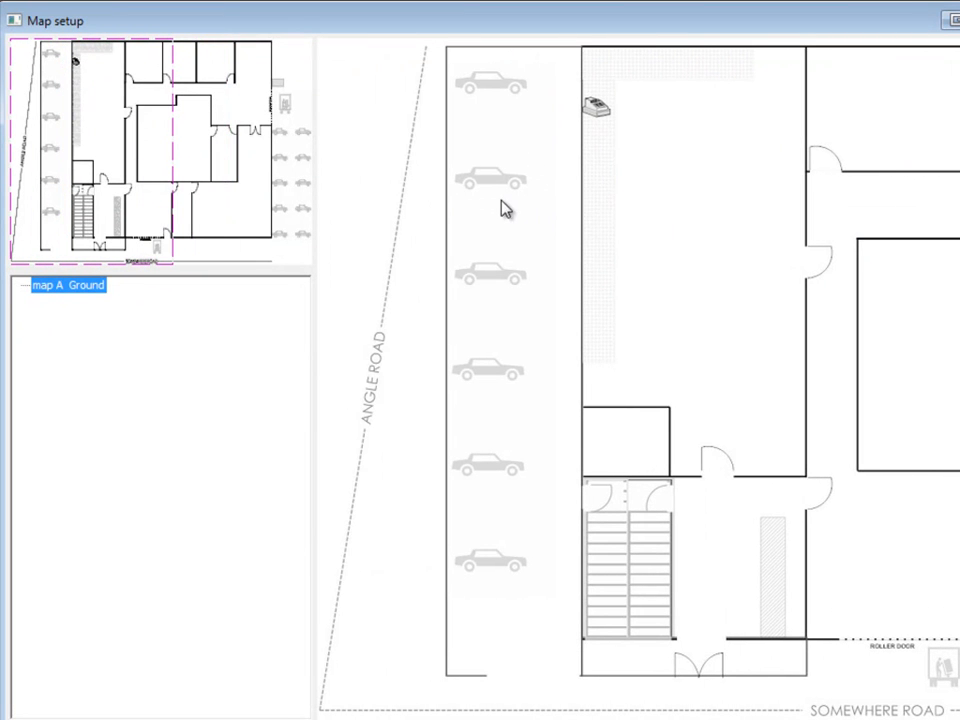
pyautogui.moveTo(72, 150); pyautogui.dragTo(225, 145)
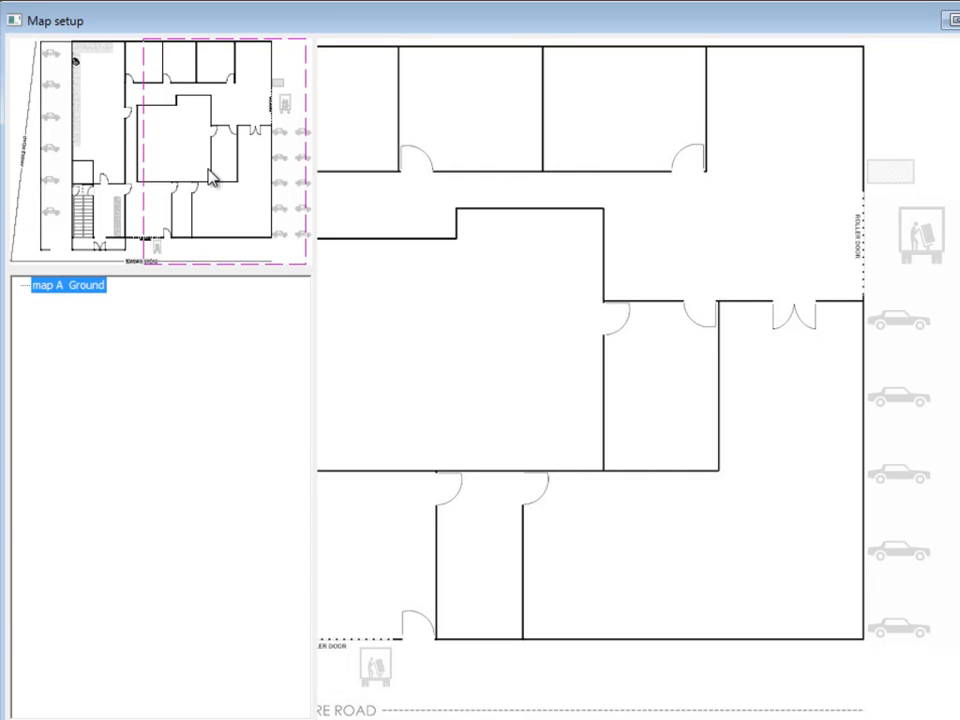
pyautogui.moveTo(221, 169); pyautogui.dragTo(234, 229)
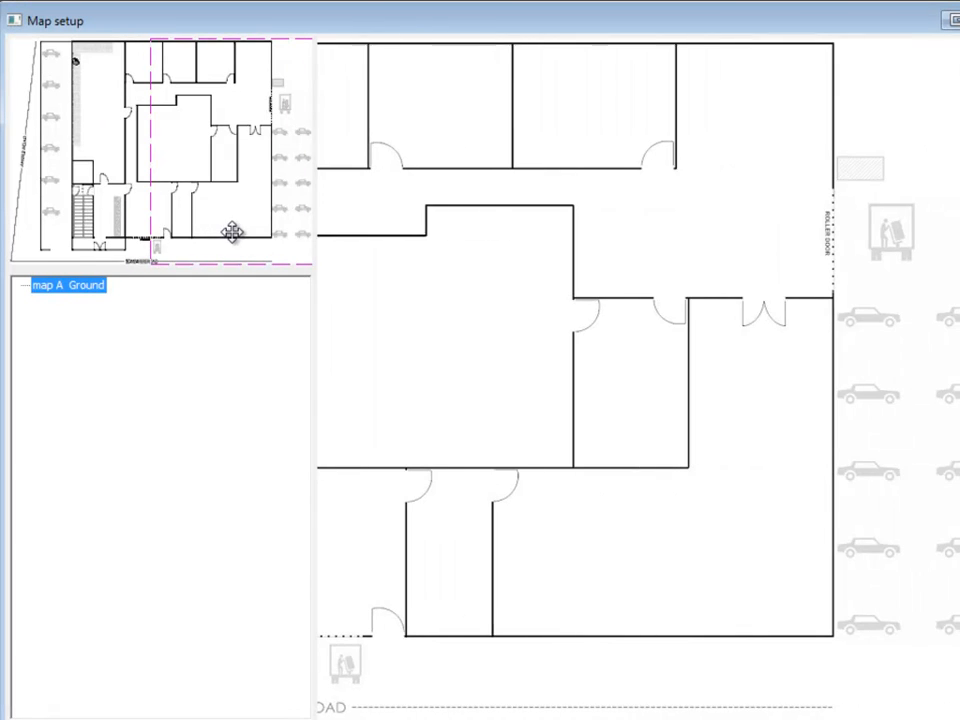
pyautogui.moveTo(160, 215); pyautogui.dragTo(100, 225)
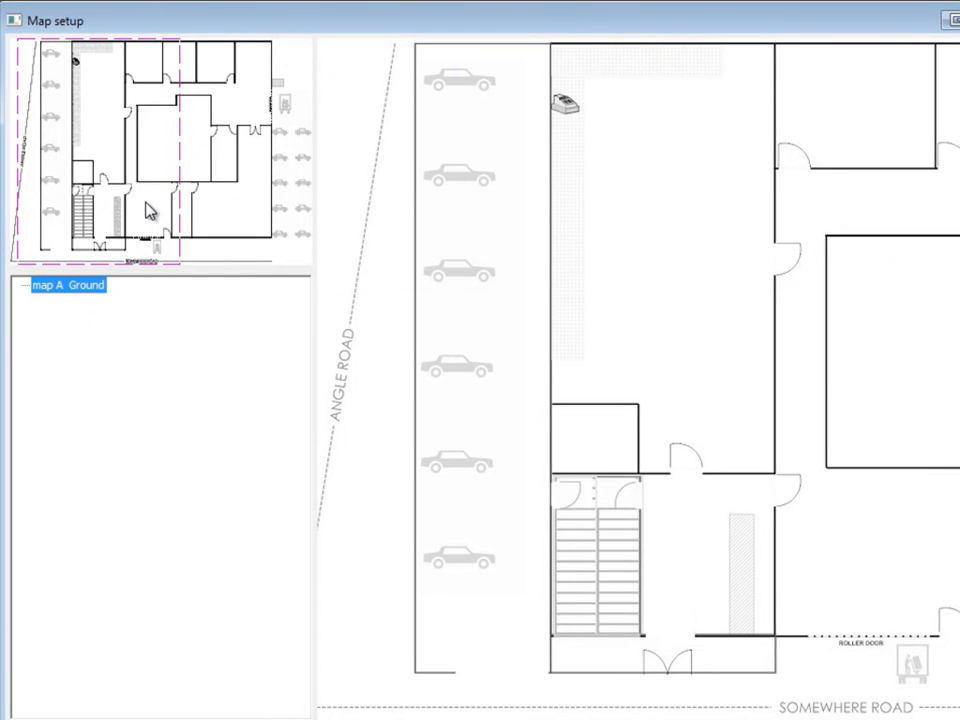
pyautogui.moveTo(111, 159); pyautogui.dragTo(253, 211)
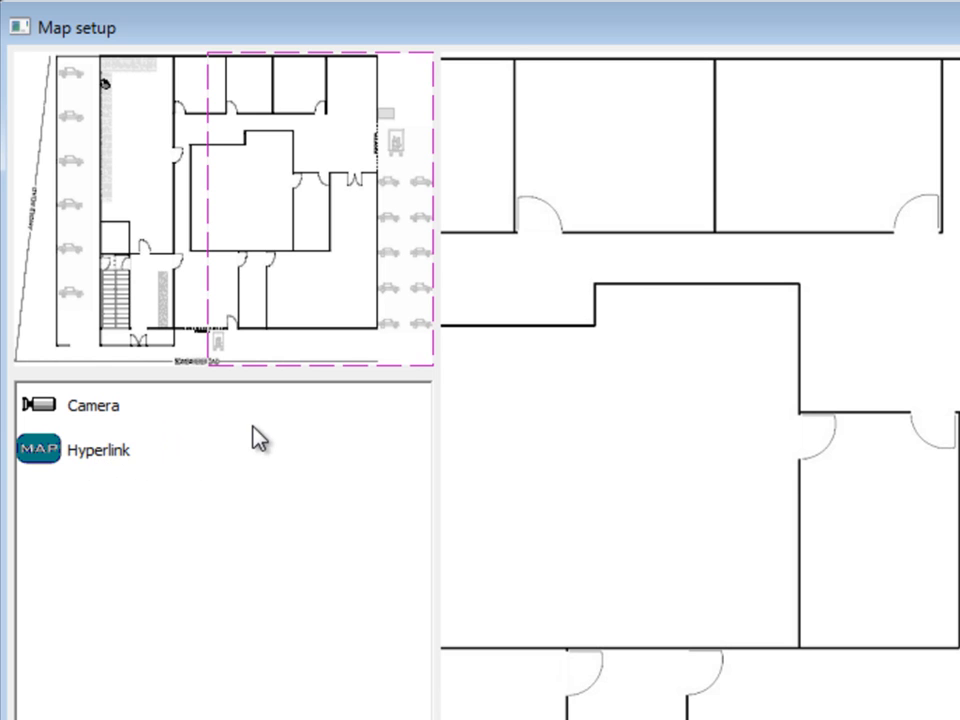
# Drag a Camera from the Toolbox onto the floor plan beside the roller door
pyautogui.click(43, 405)
pyautogui.moveTo(43, 405); pyautogui.dragTo(959, 359)
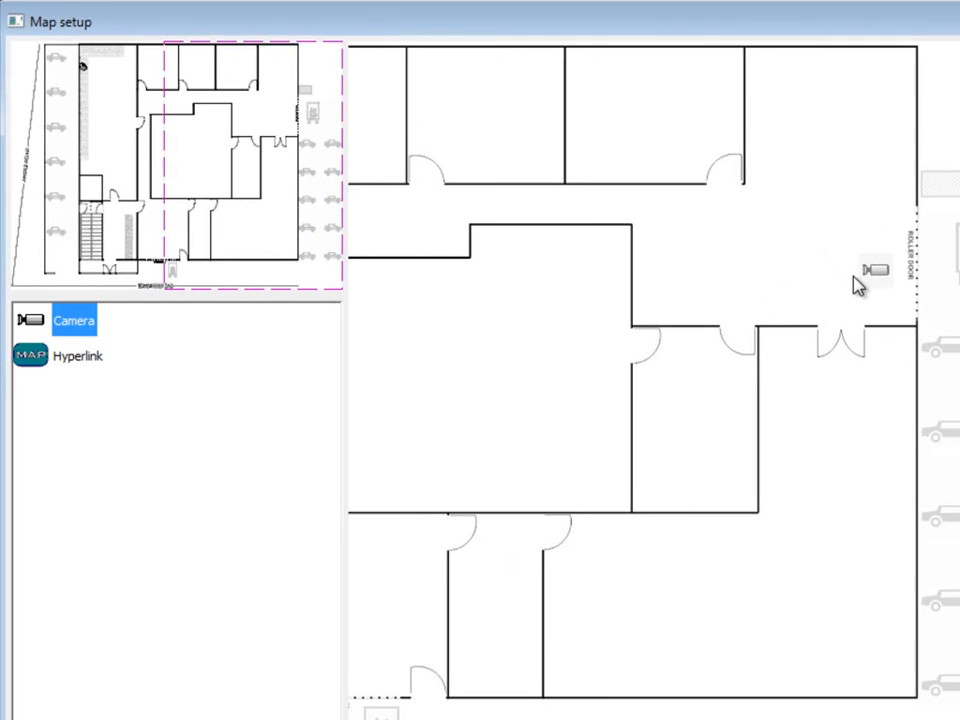
pyautogui.moveTo(853, 276); pyautogui.dragTo(877, 318)
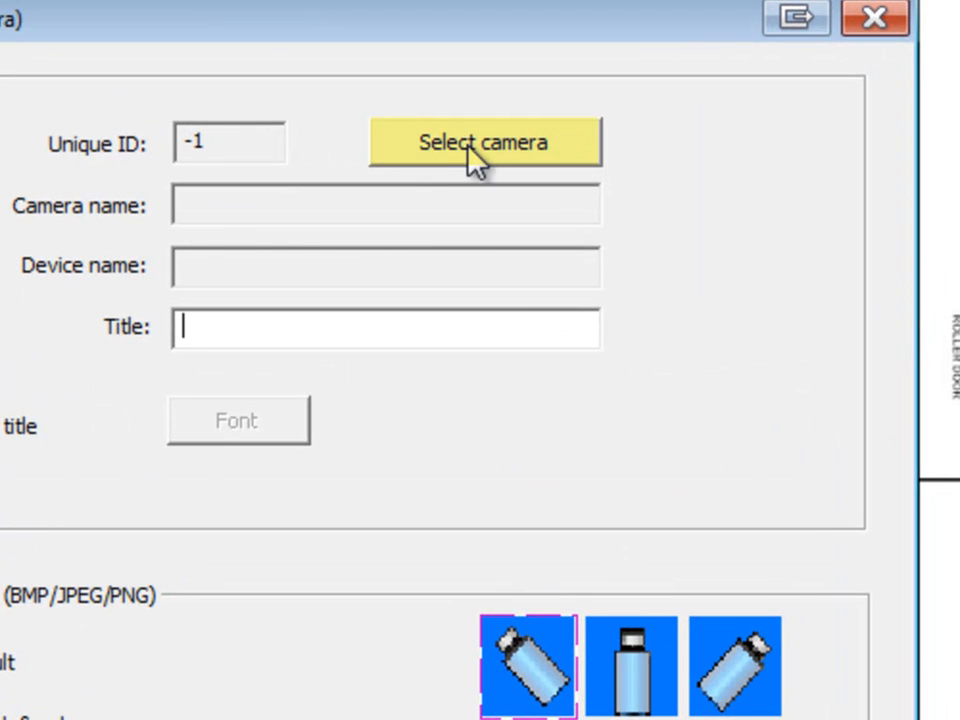
# Assign Omega 1616's OM16-Winterton Rd channel to the roller-door camera, titled 'OM16-Winterton Rd(Omega 1616)'
pyautogui.click(476, 156)
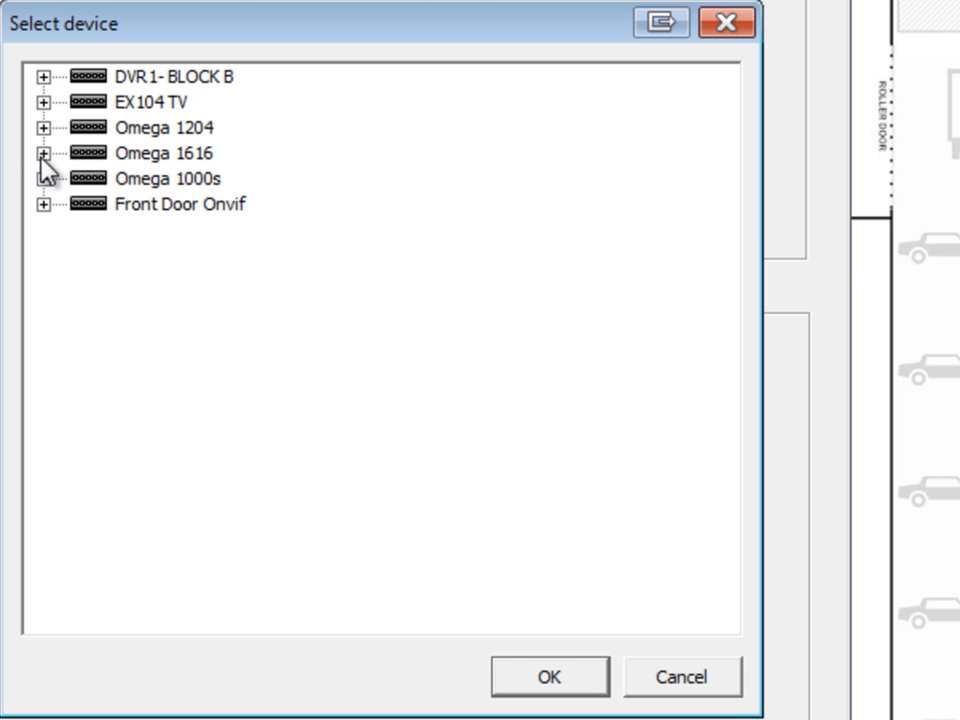
pyautogui.click(43, 154)
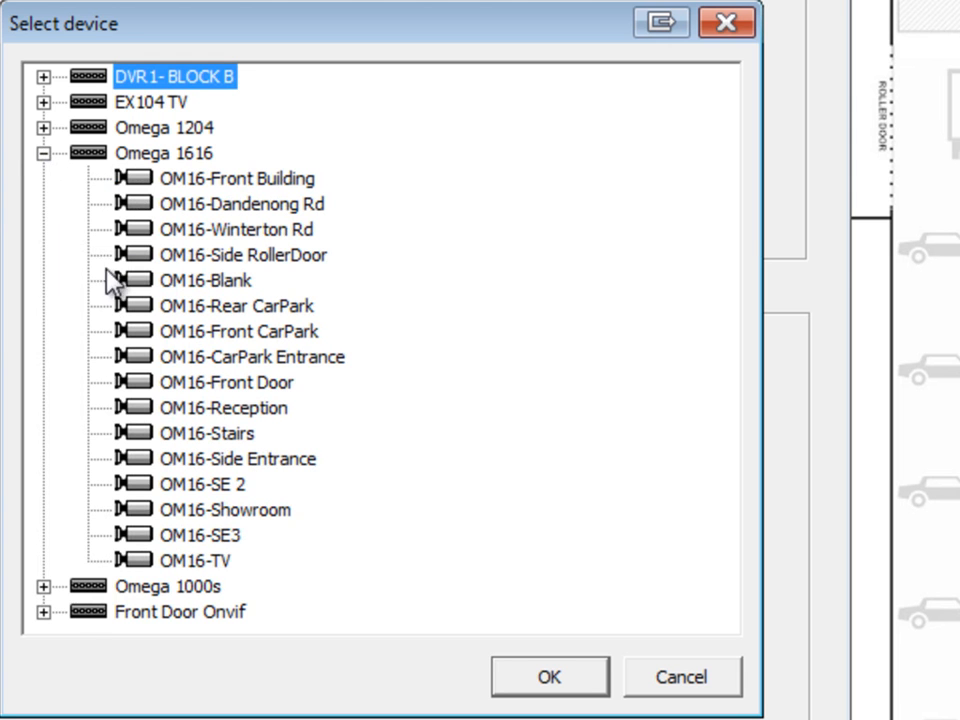
pyautogui.click(218, 230)
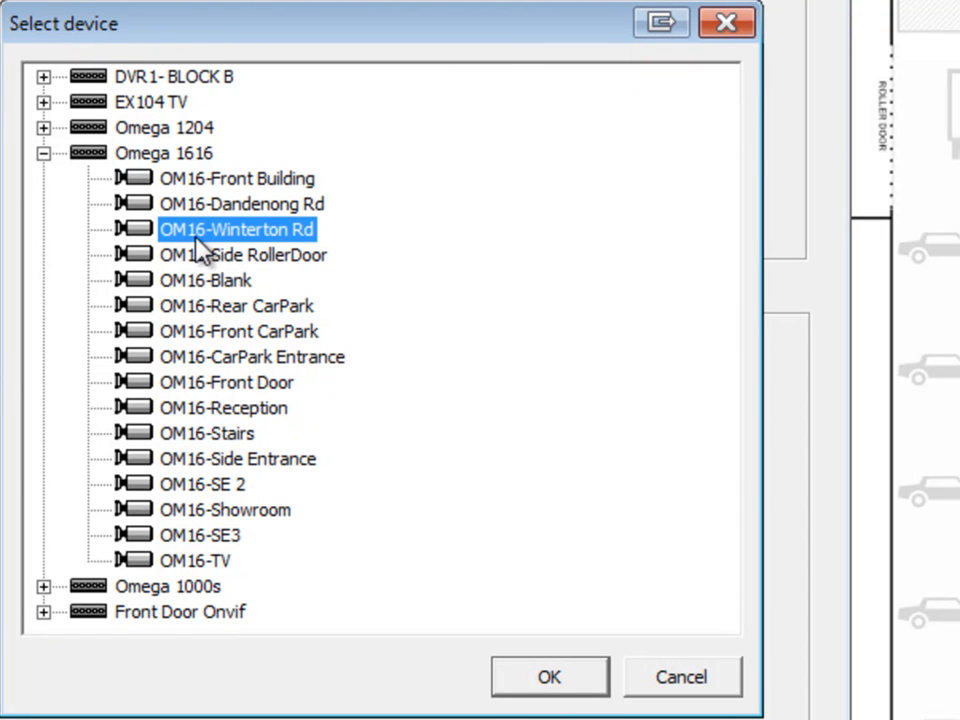
pyautogui.click(549, 680)
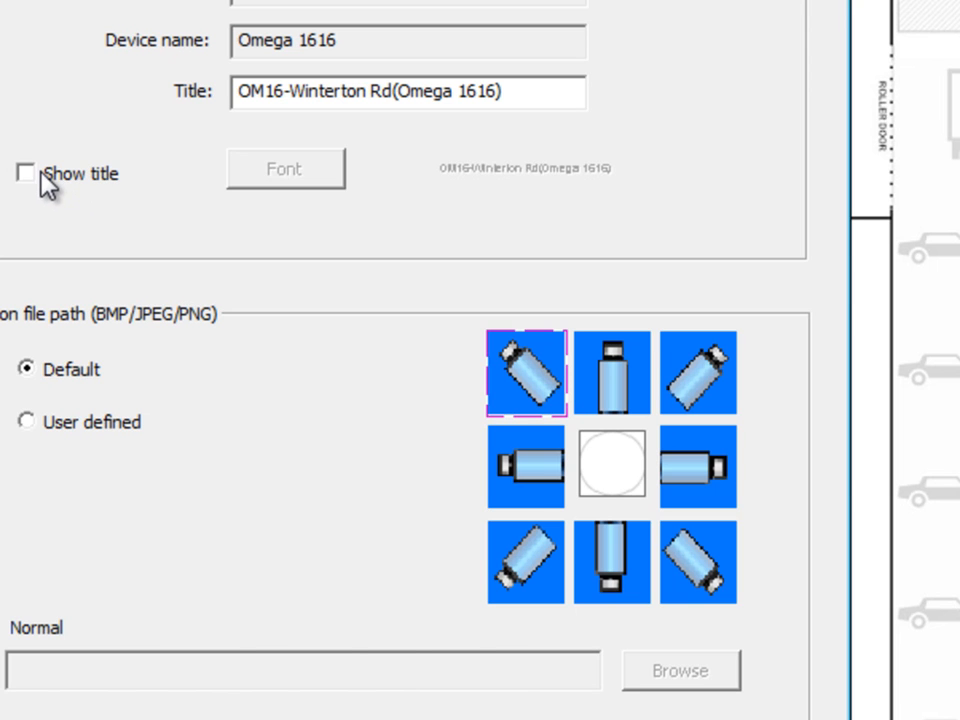
# Give the Winterton Rd camera the left-facing Default icon and close Node config
pyautogui.moveTo(542, 90); pyautogui.dragTo(243, 106)
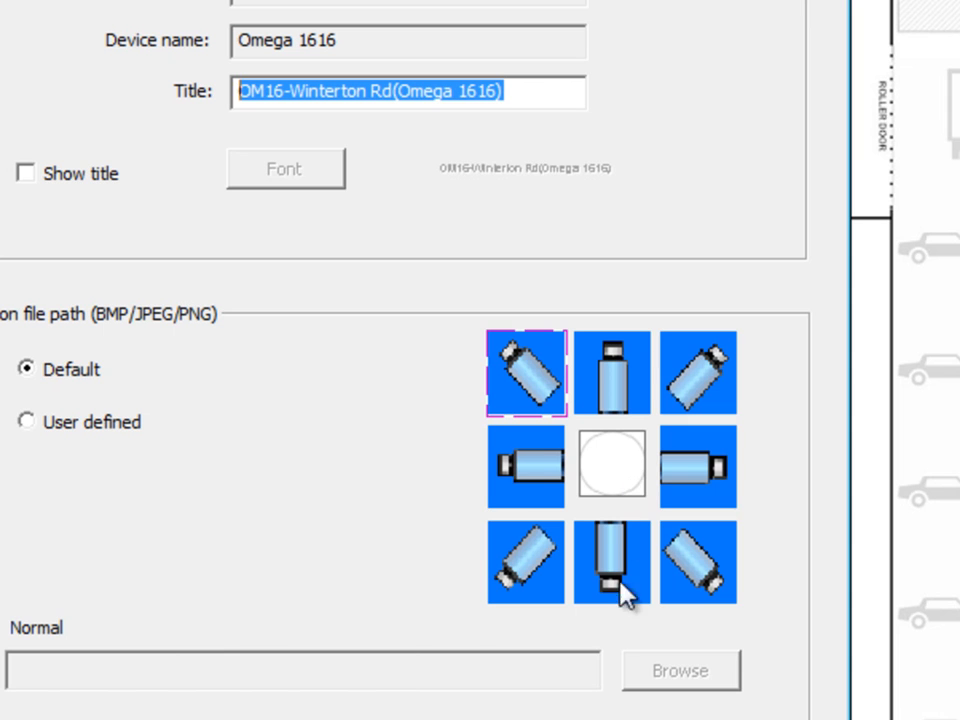
pyautogui.click(523, 470)
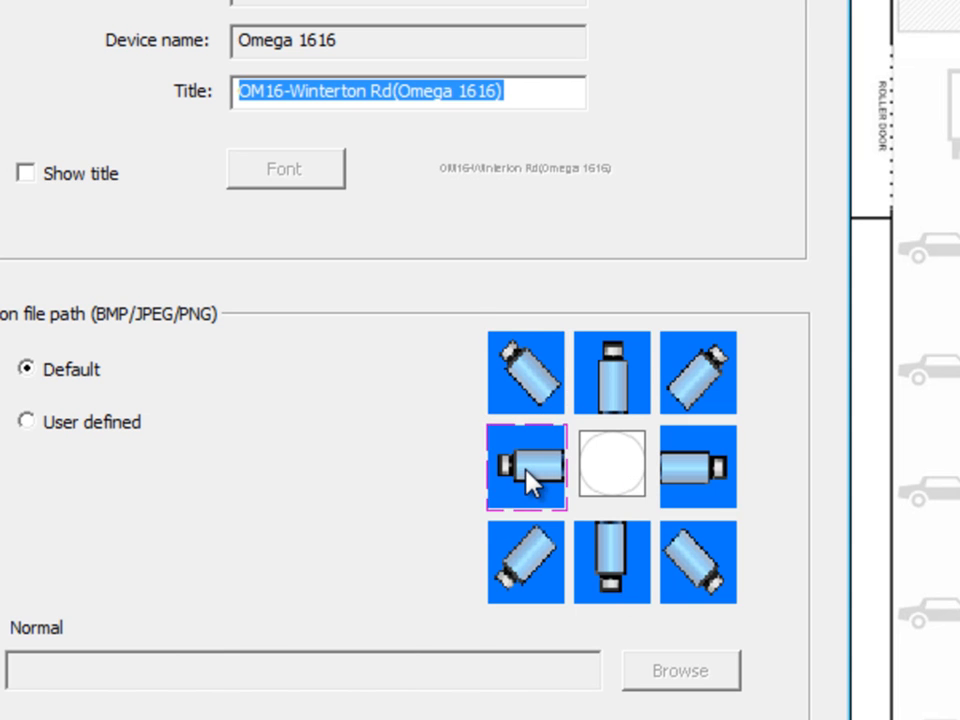
pyautogui.click(530, 476)
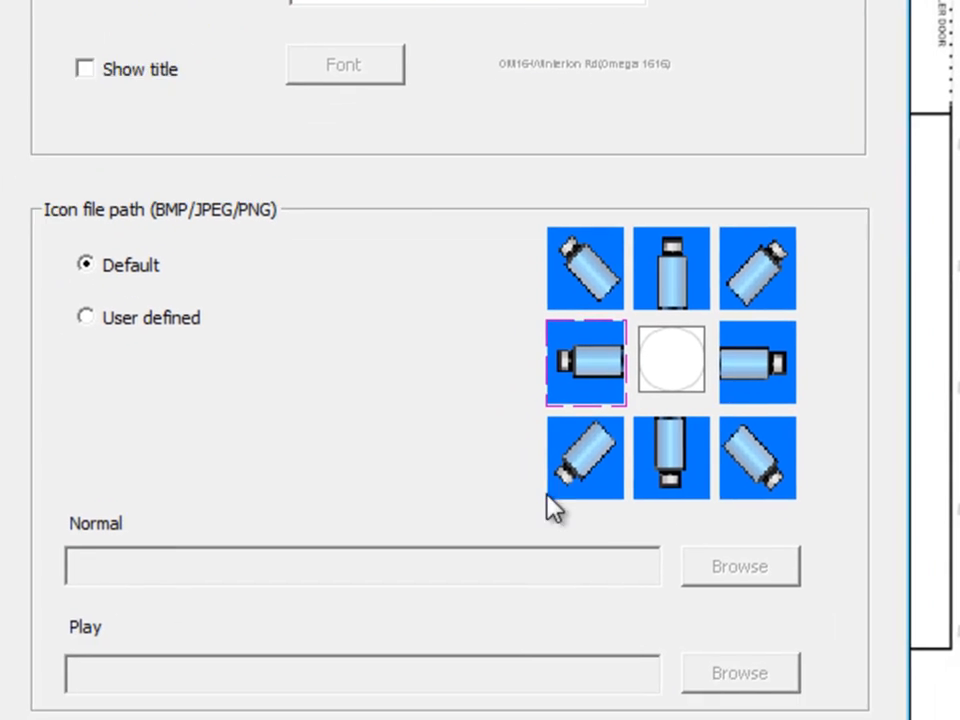
pyautogui.click(784, 684)
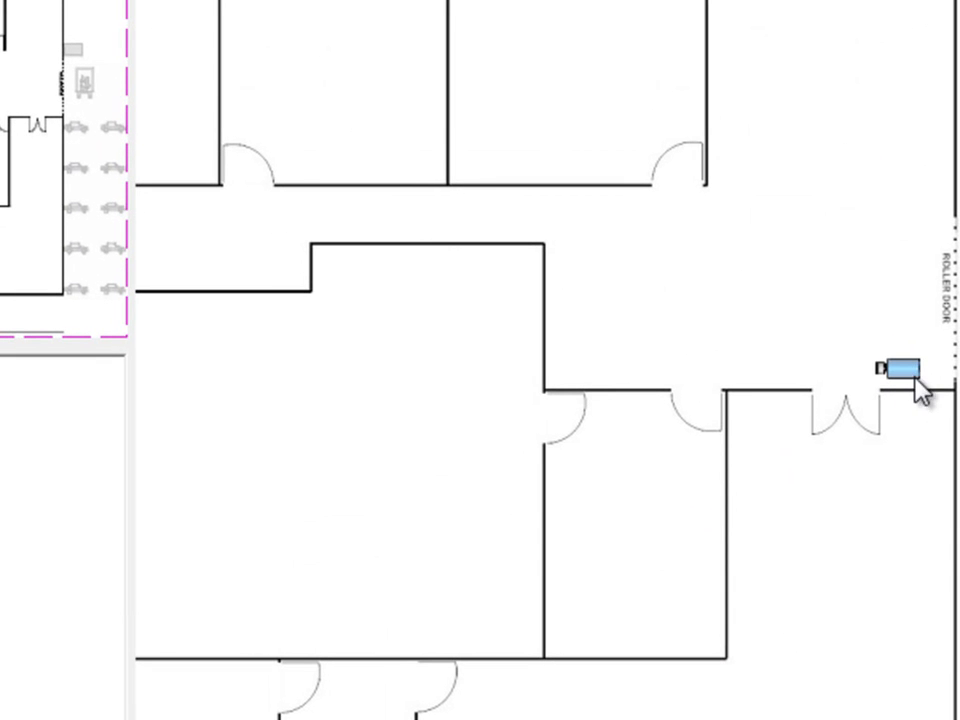
# Drag the Winterton Rd camera icon up beside the ROLLER DOOR label
pyautogui.moveTo(907, 378); pyautogui.dragTo(928, 206)
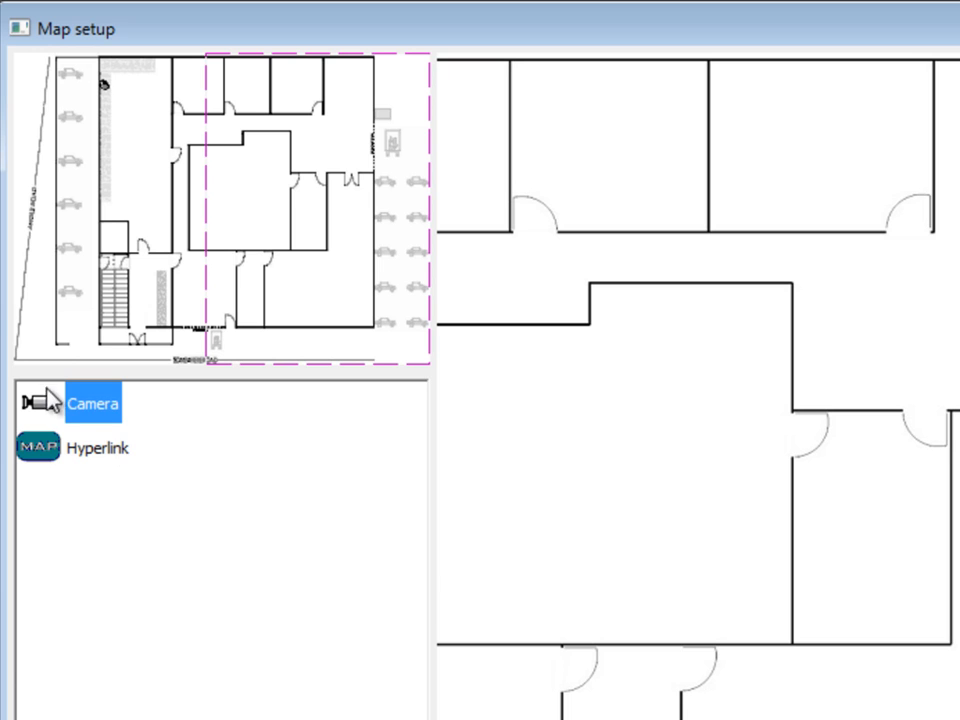
# Place a second camera linked to Omega 1204's OM12-Side RollerDoor, using the upright top-middle icon
pyautogui.moveTo(51, 407); pyautogui.dragTo(735, 627)
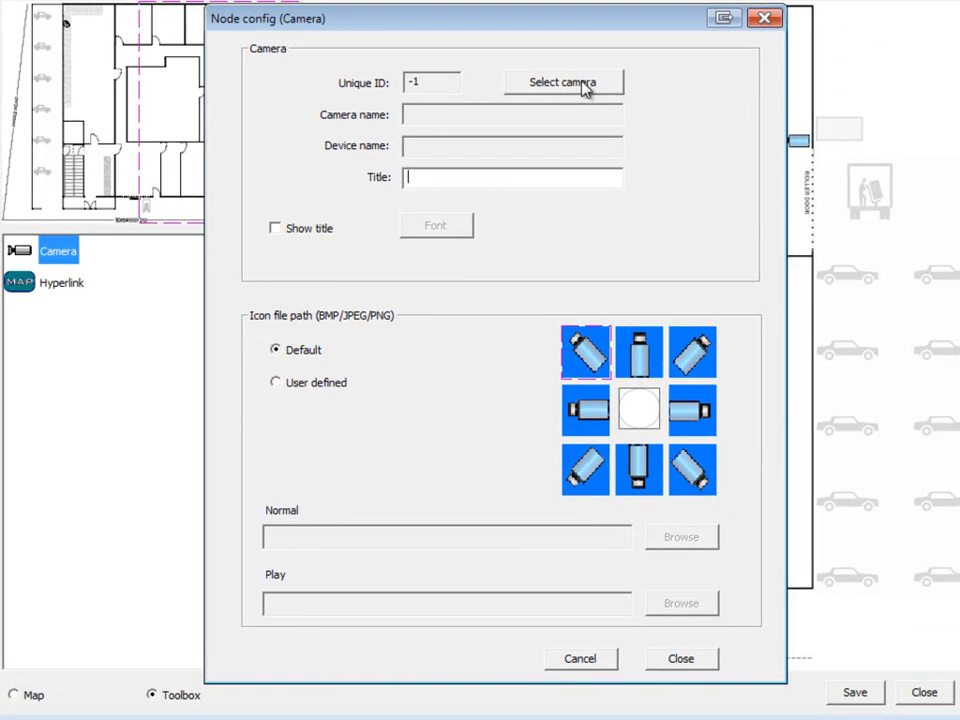
pyautogui.click(826, 168)
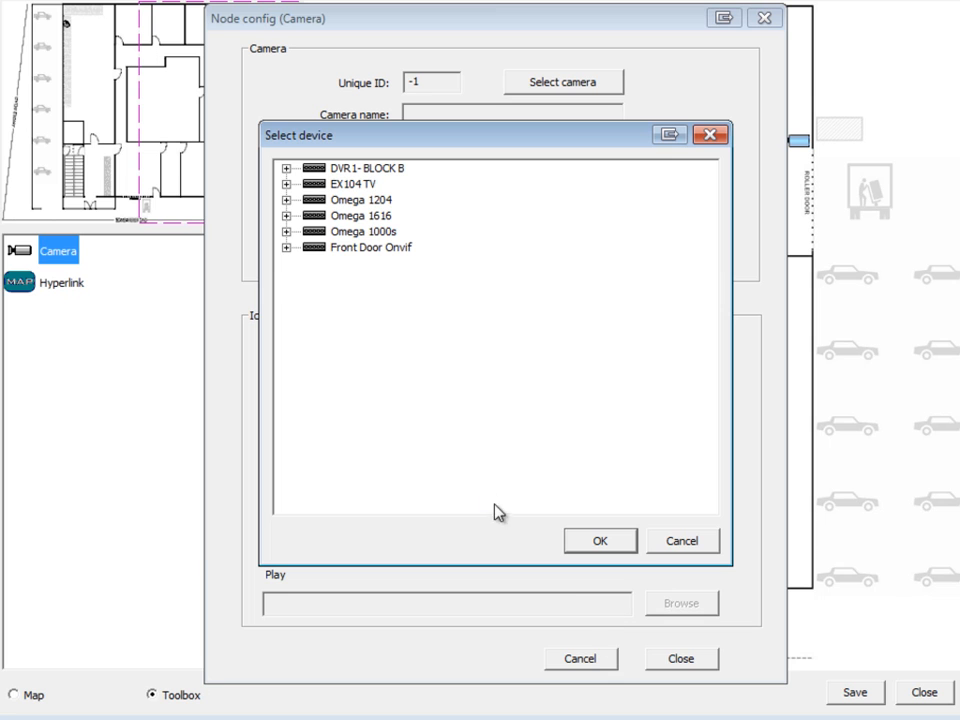
pyautogui.click(286, 200)
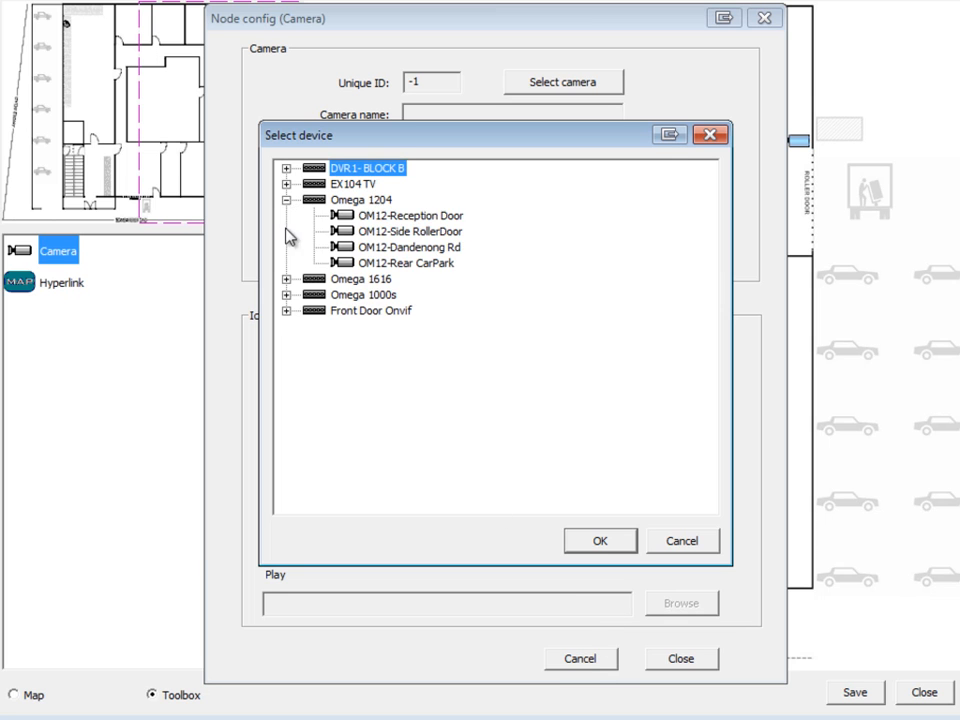
pyautogui.click(414, 233)
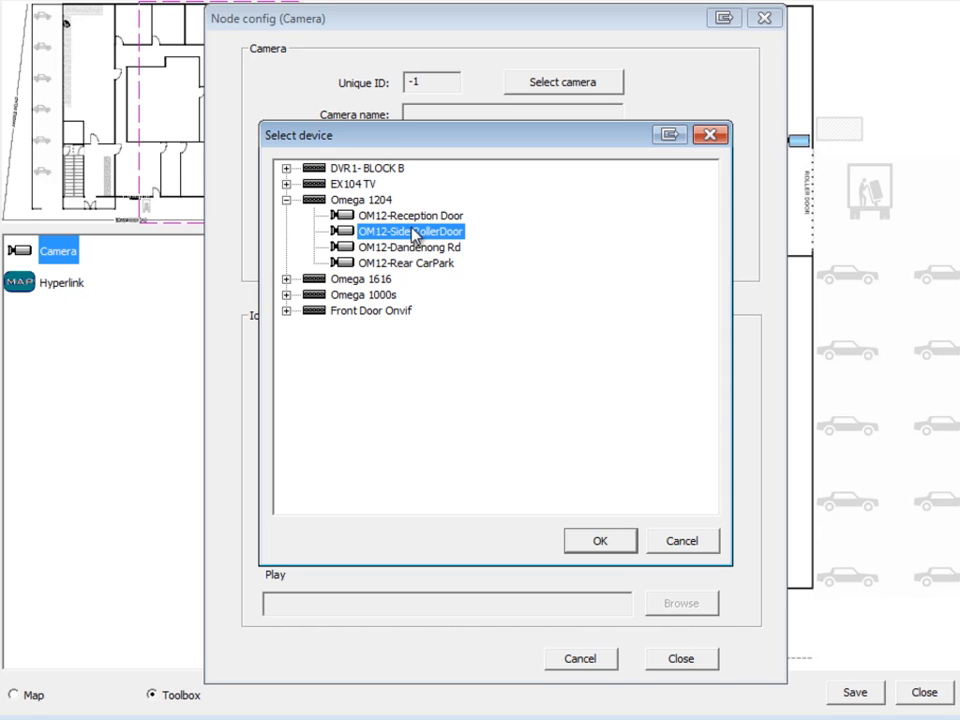
pyautogui.click(598, 550)
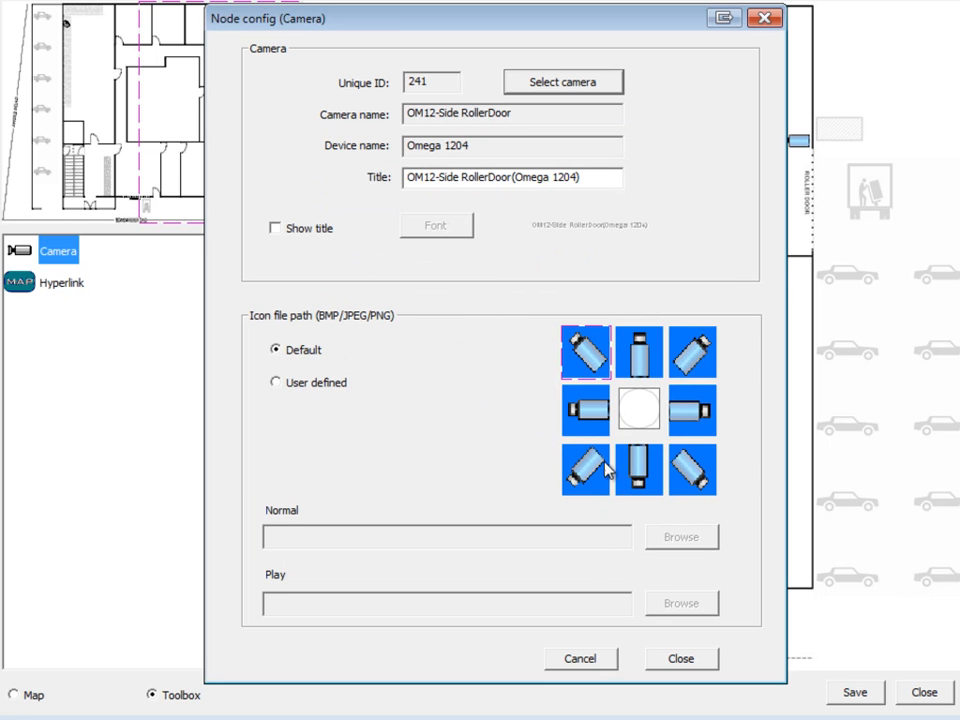
pyautogui.click(640, 360)
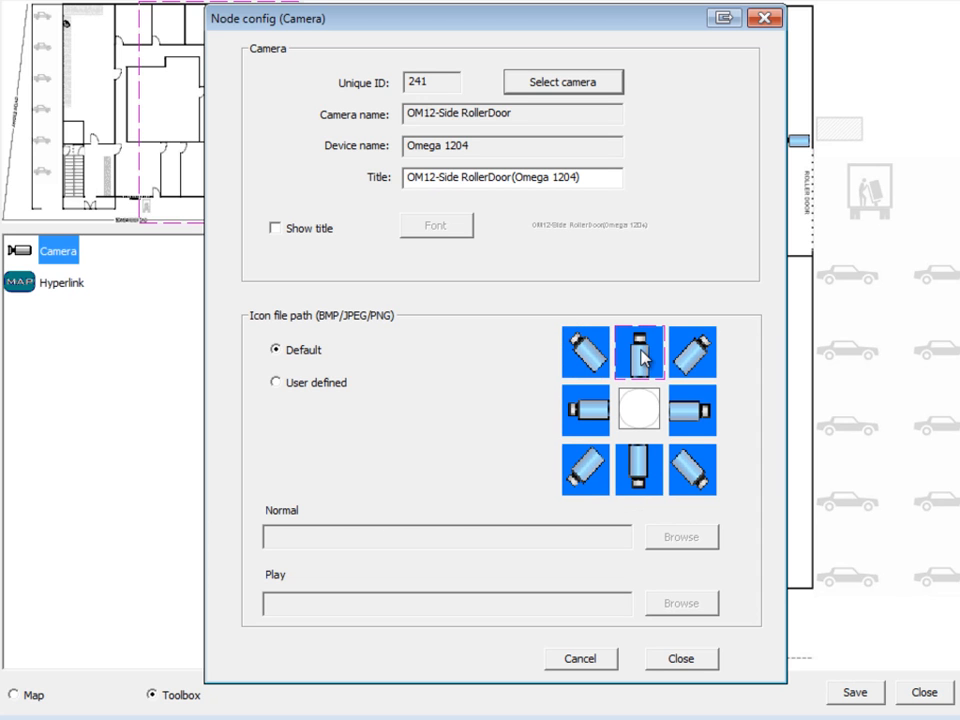
pyautogui.click(695, 666)
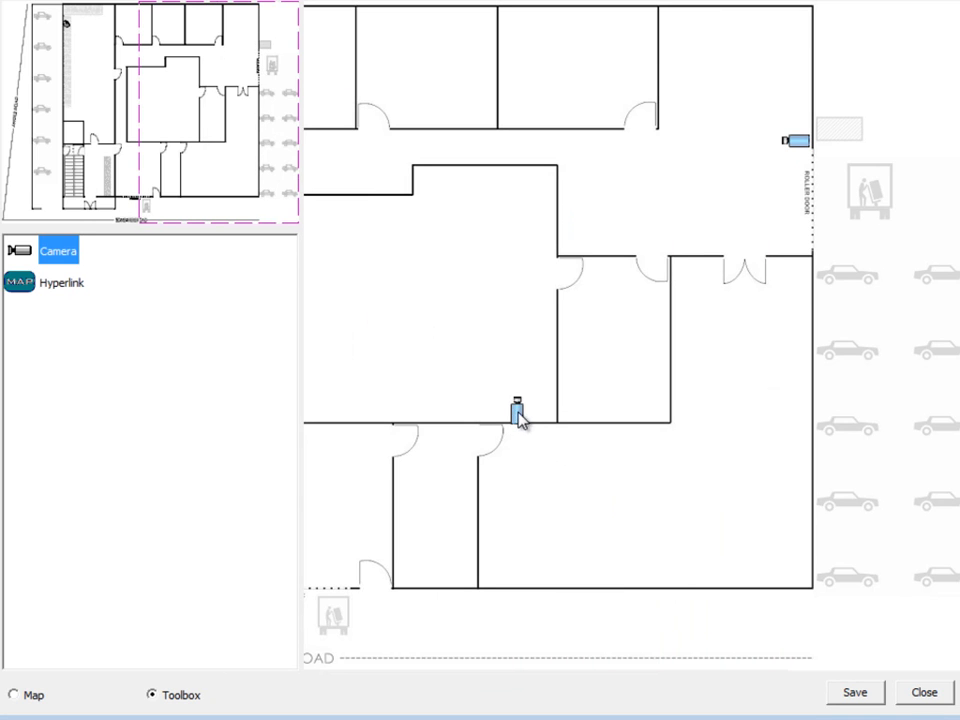
# Nudge the Side RollerDoor camera against the wall, then save the map setup and acknowledge Completed
pyautogui.moveTo(522, 405); pyautogui.dragTo(539, 399)
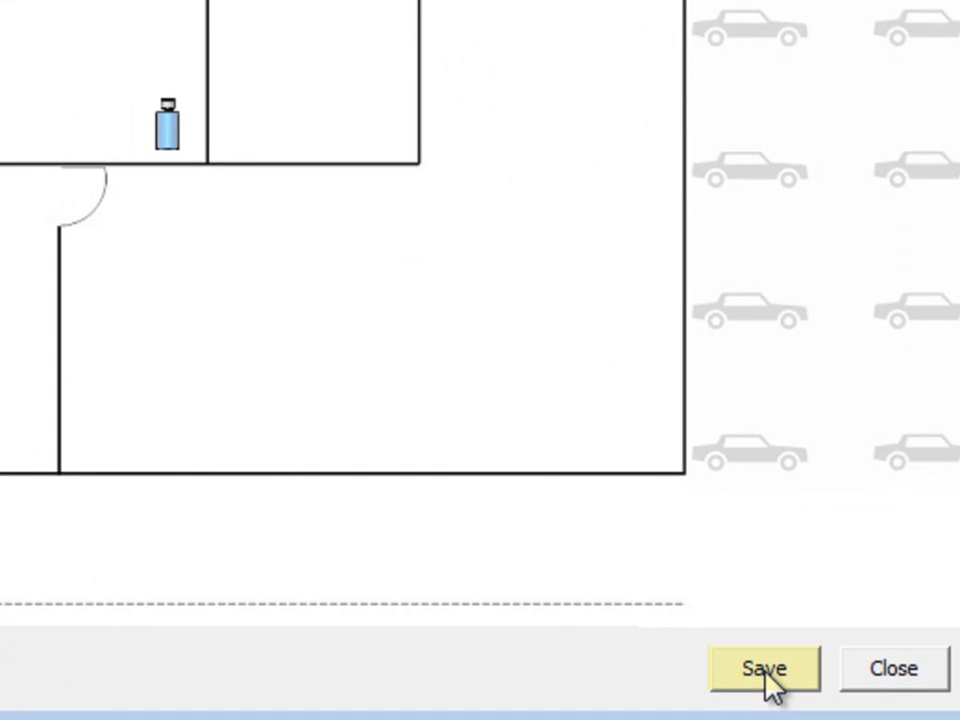
pyautogui.click(766, 672)
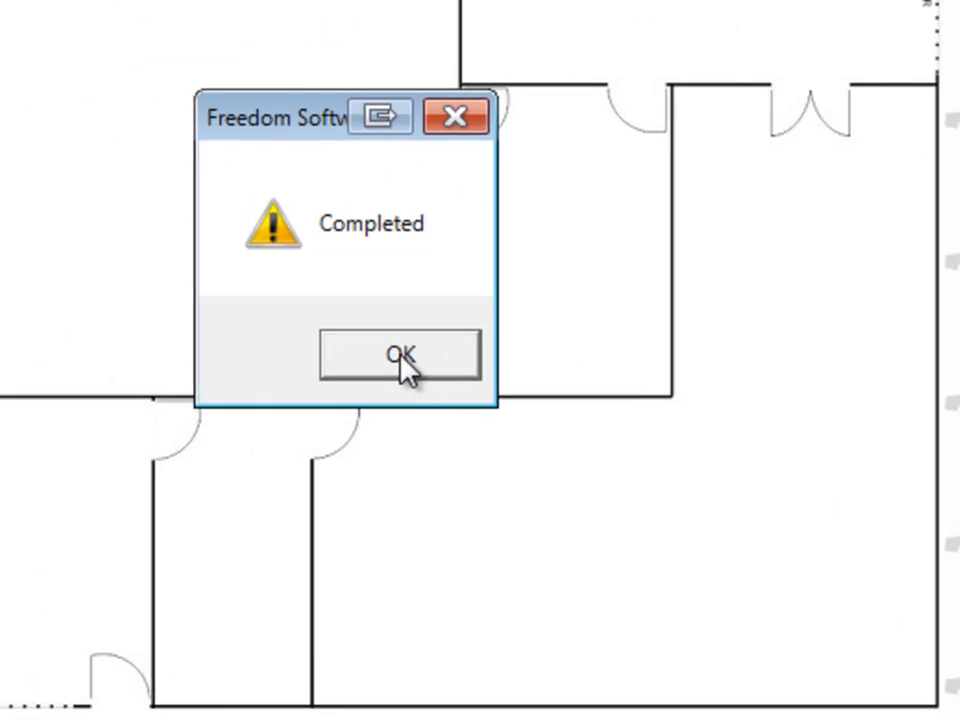
pyautogui.click(524, 478)
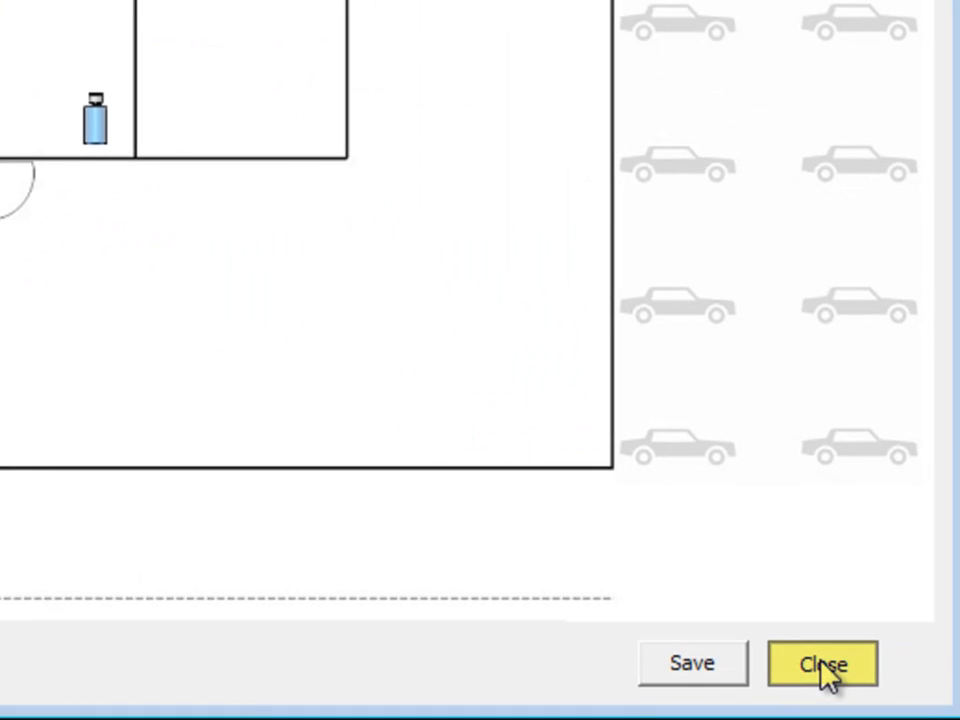
# Close the Map setup window to return to the main monitoring window
pyautogui.click(823, 667)
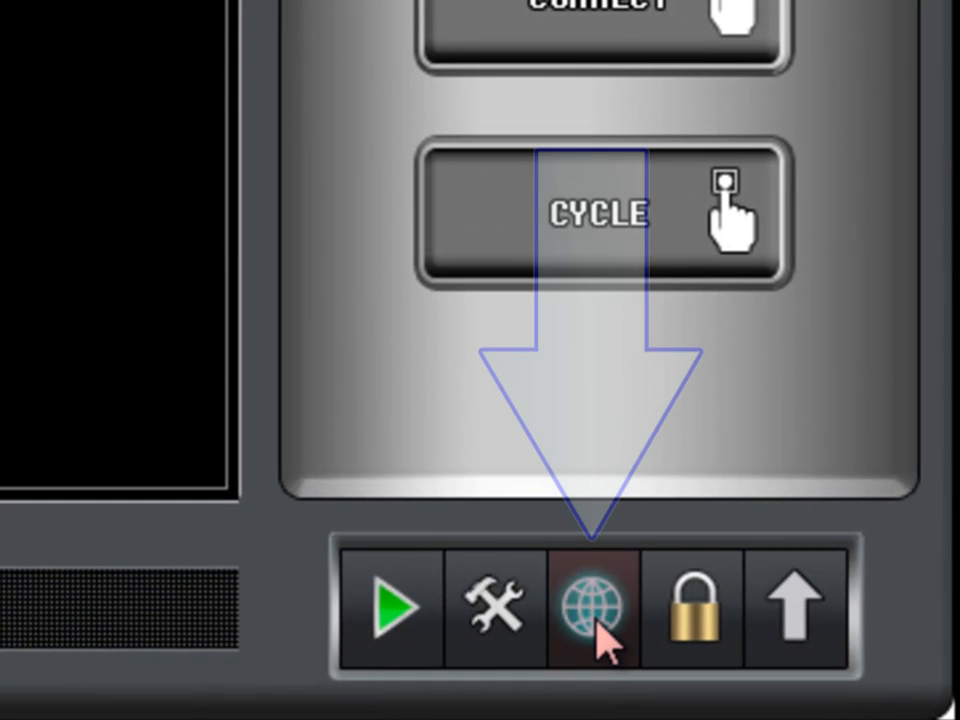
# Open the E-Map view and drag a map camera onto the top video pane
pyautogui.click(684, 634)
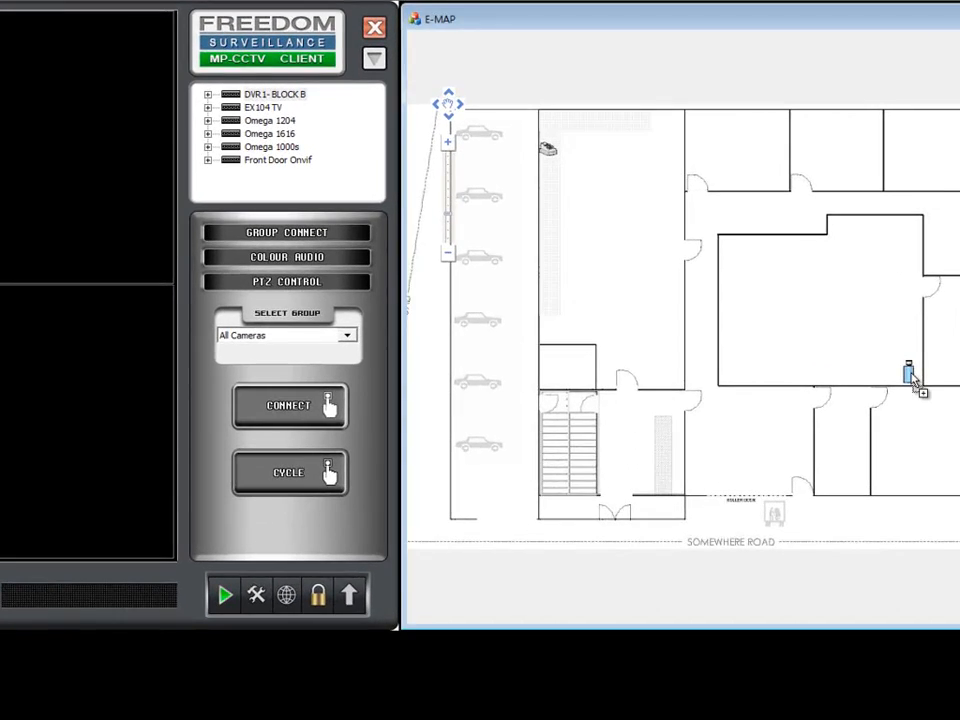
pyautogui.moveTo(917, 385); pyautogui.dragTo(105, 231)
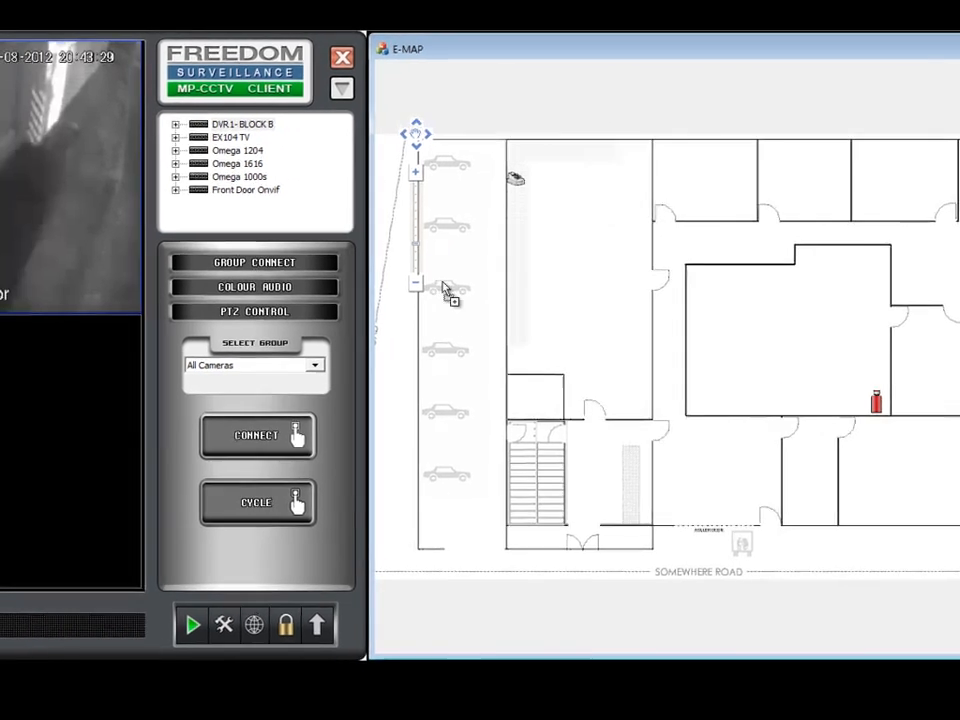
pyautogui.moveTo(443, 283); pyautogui.dragTo(81, 269)
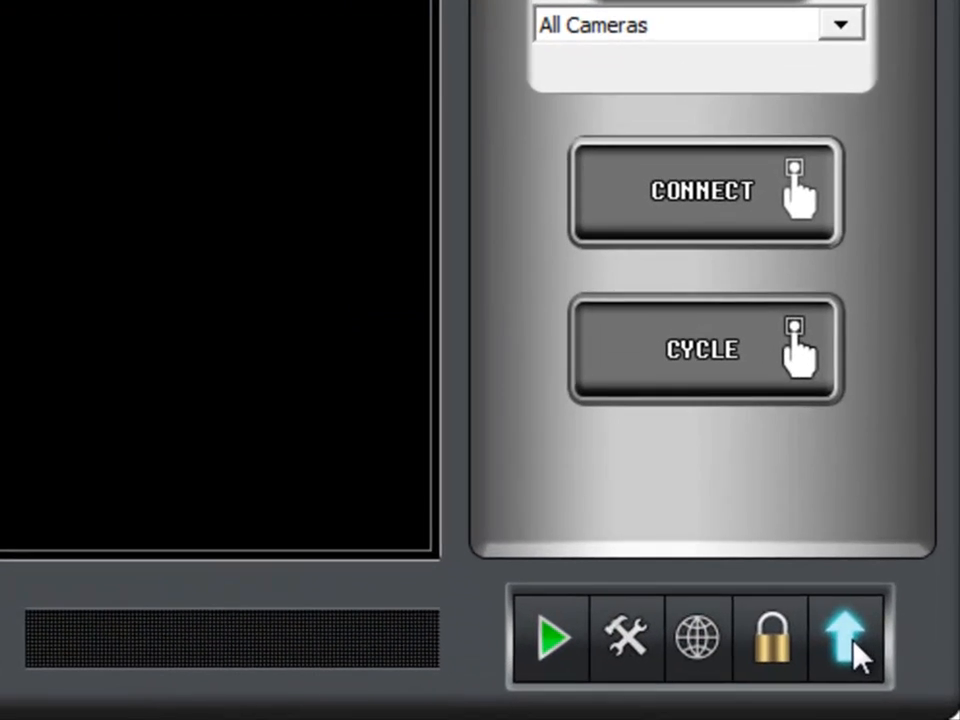
# Export map A Ground to E:\map A Ground emap.map, overwriting the existing file
pyautogui.click(858, 655)
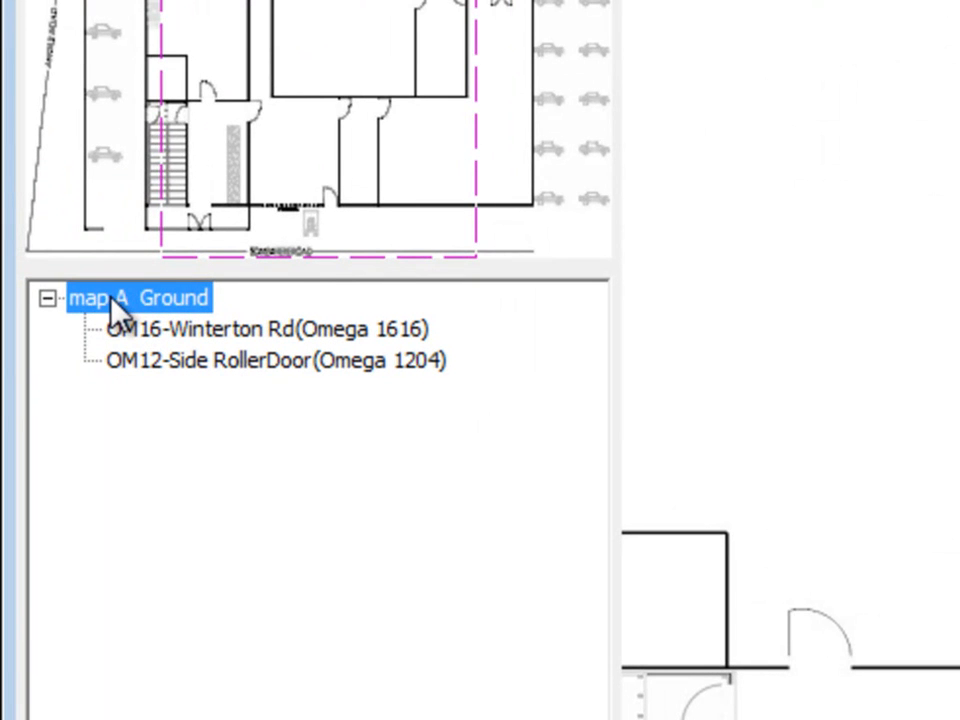
pyautogui.rightClick(112, 302)
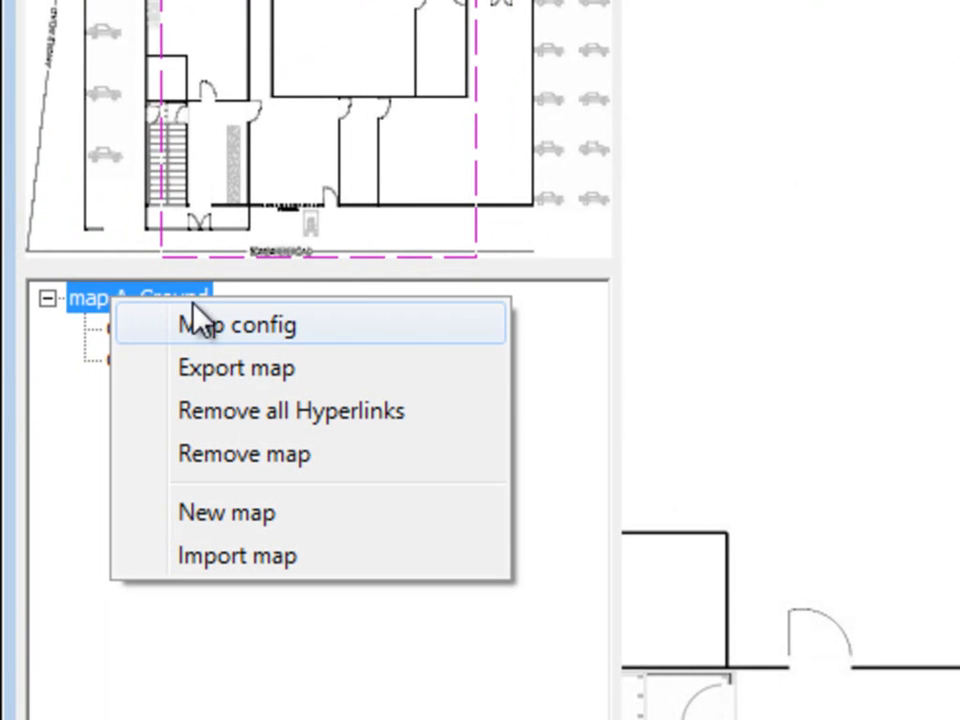
pyautogui.click(287, 370)
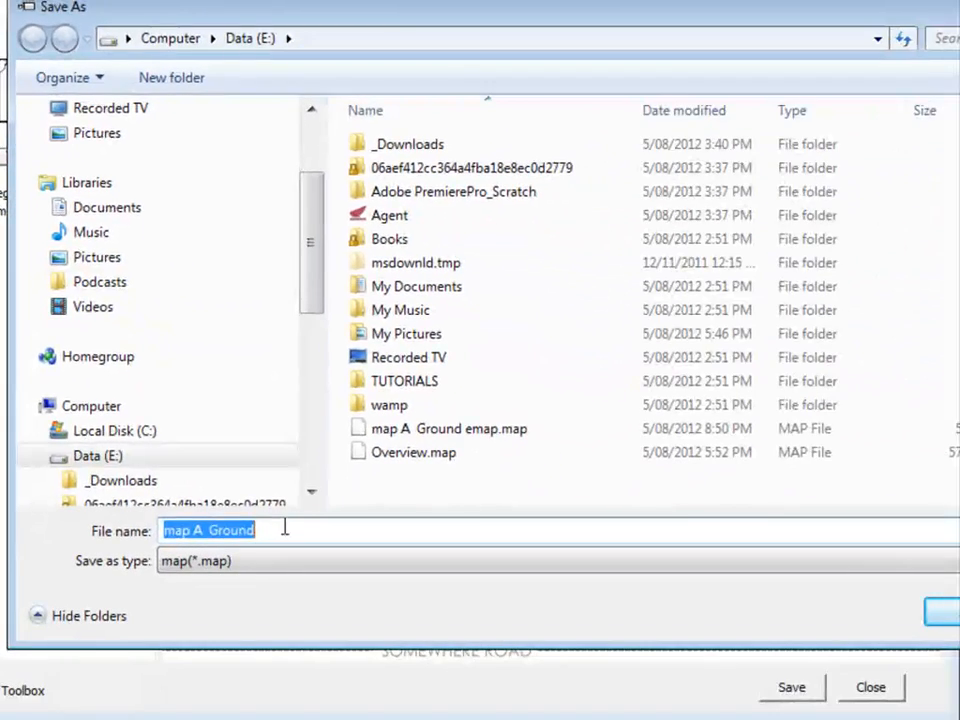
pyautogui.click(319, 530)
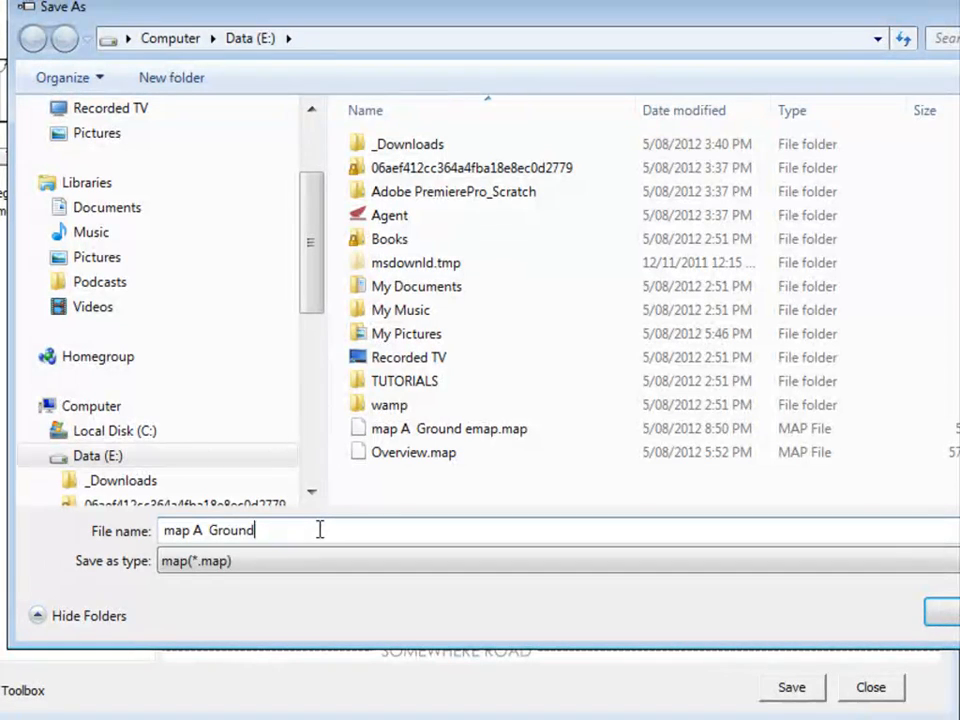
pyautogui.write('emap')
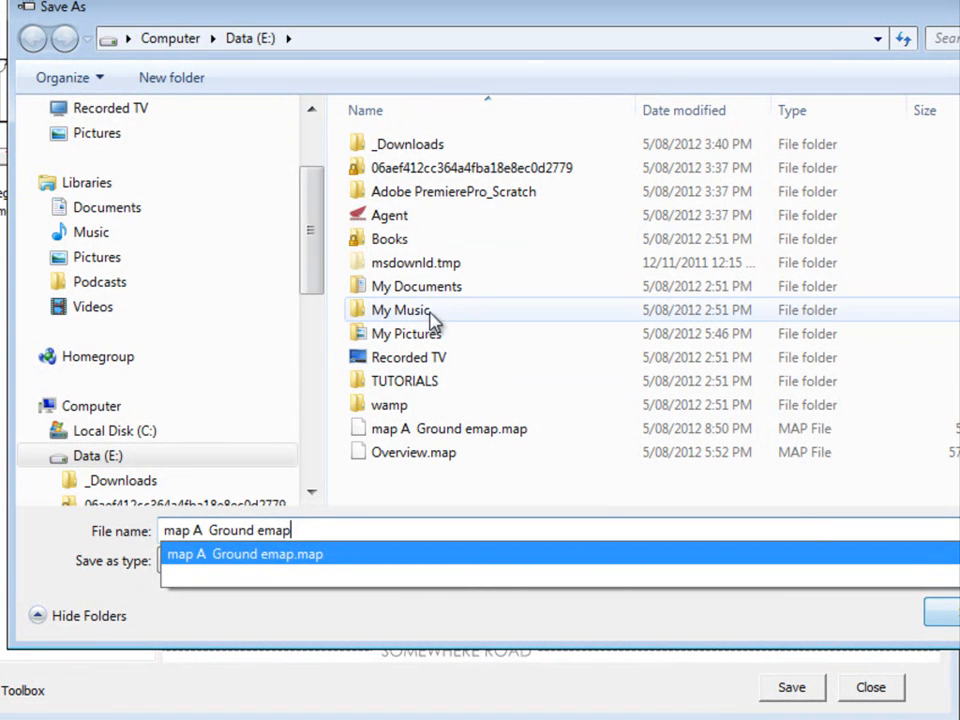
pyautogui.click(944, 612)
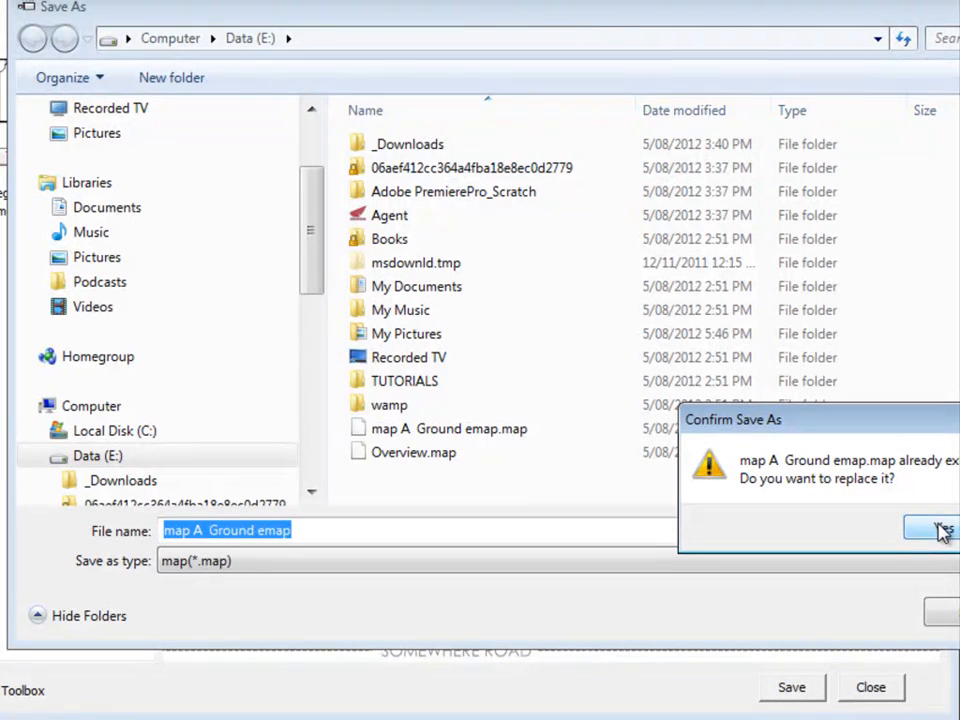
pyautogui.click(945, 531)
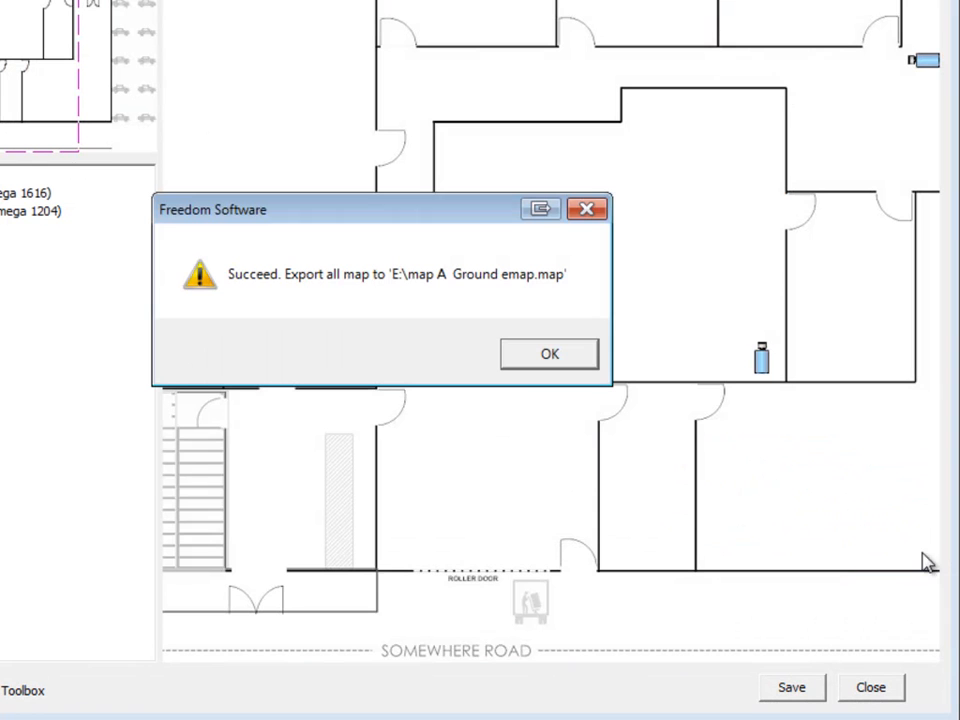
pyautogui.click(548, 358)
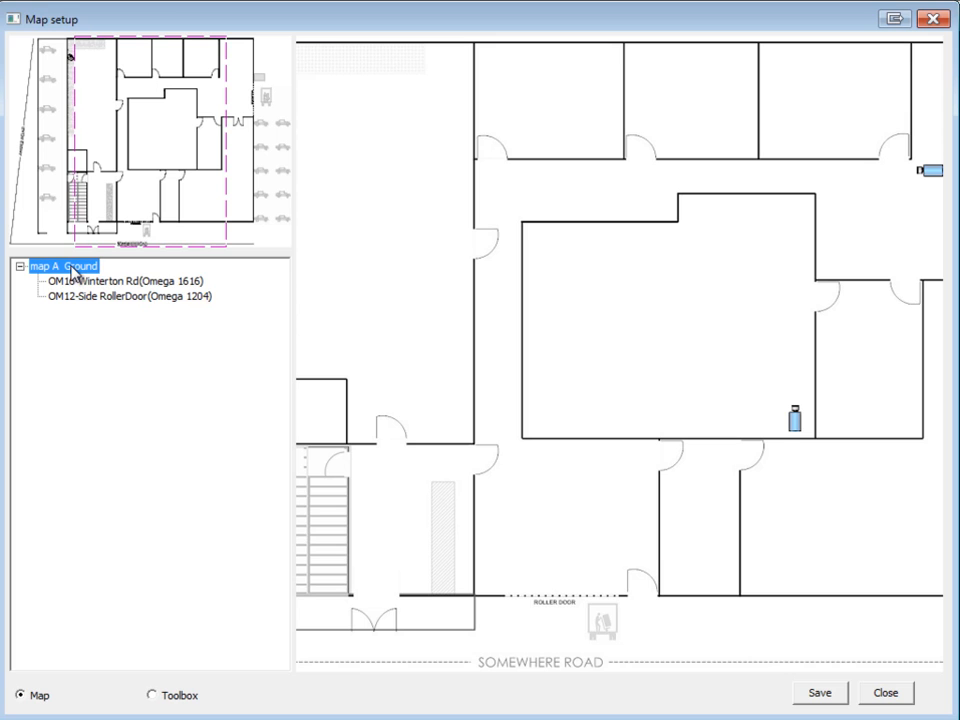
# Remove the map A Ground map from Map setup
pyautogui.rightClick(72, 272)
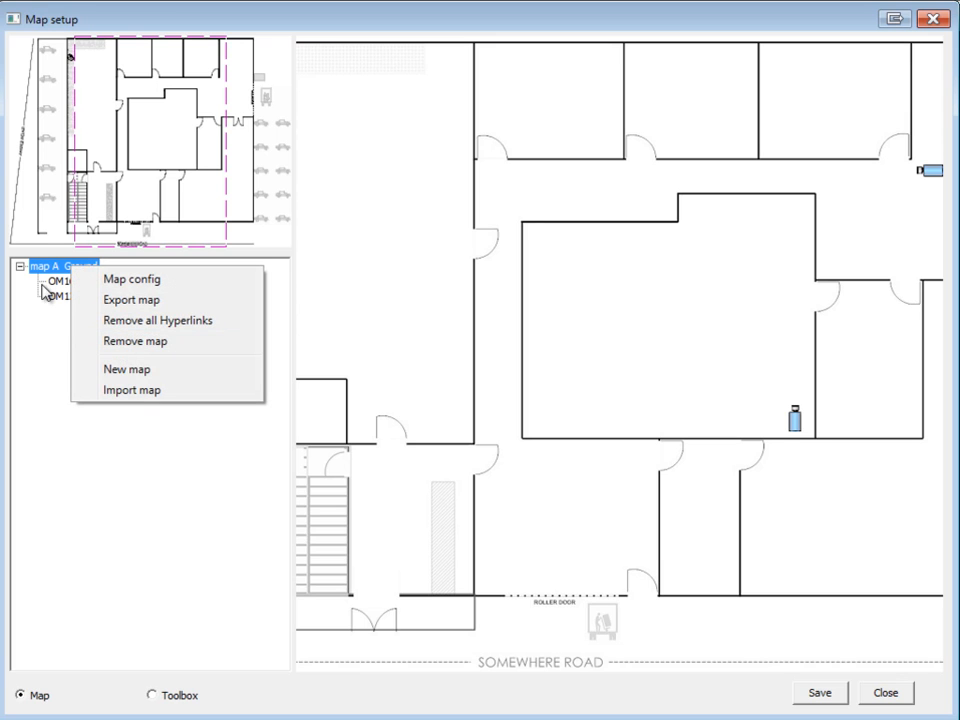
pyautogui.click(138, 343)
pyautogui.click(490, 415)
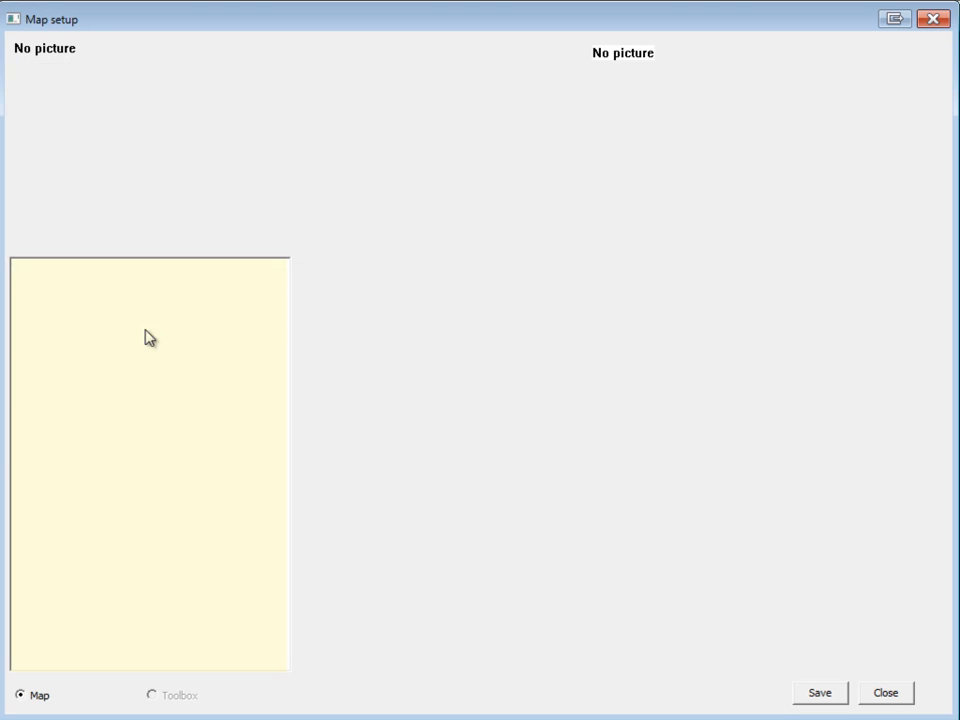
# Import 'map A Ground emap.map' back into Map setup and save the setup
pyautogui.rightClick(95, 392)
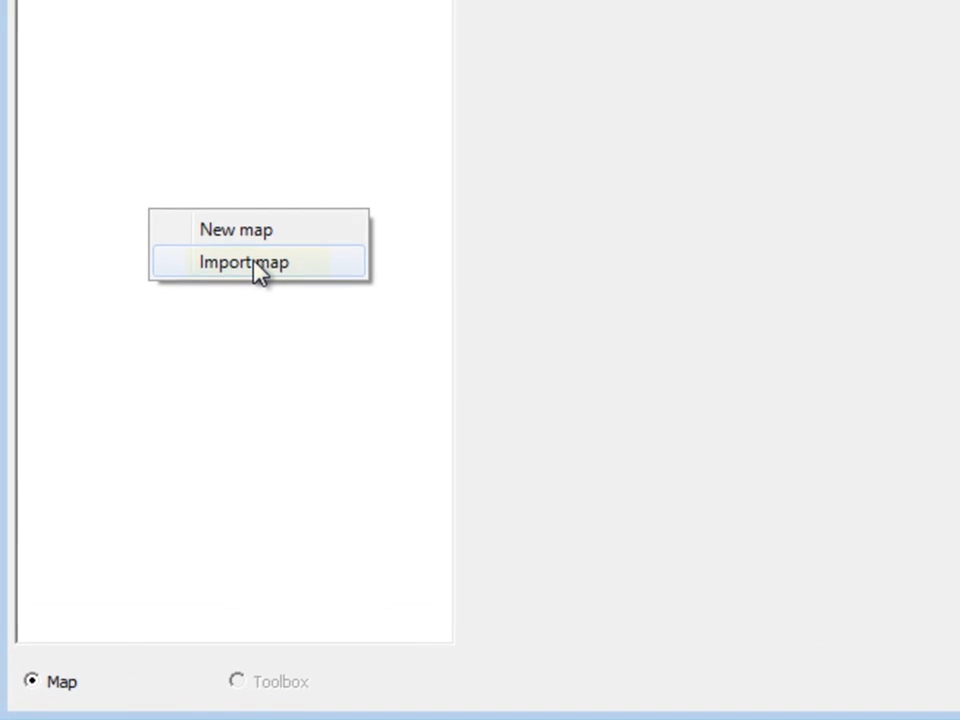
pyautogui.click(164, 427)
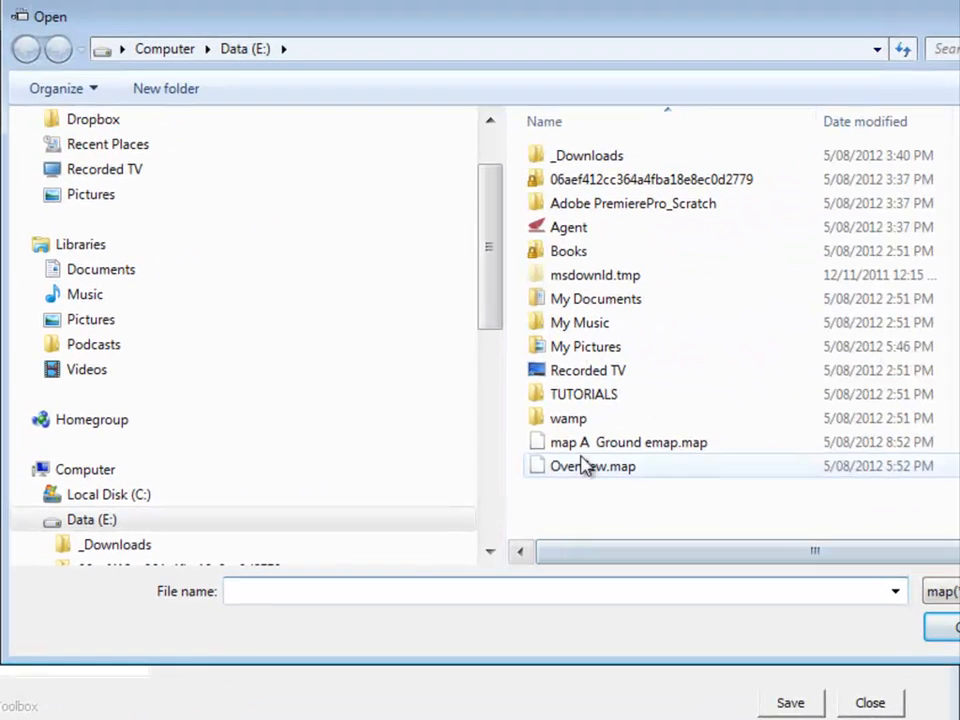
pyautogui.click(612, 444)
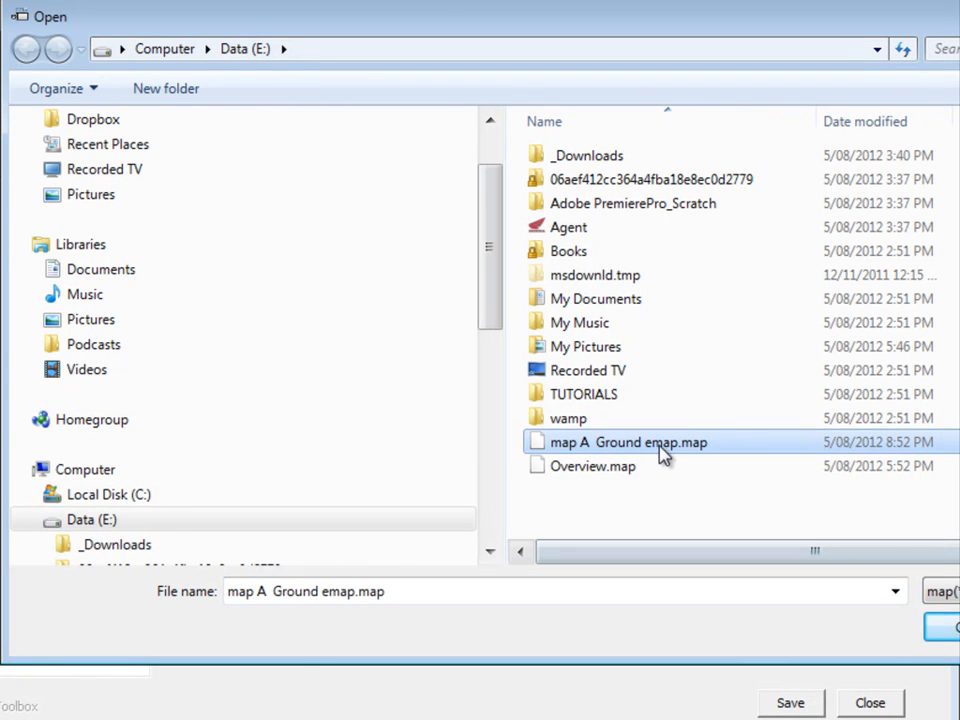
pyautogui.click(652, 450)
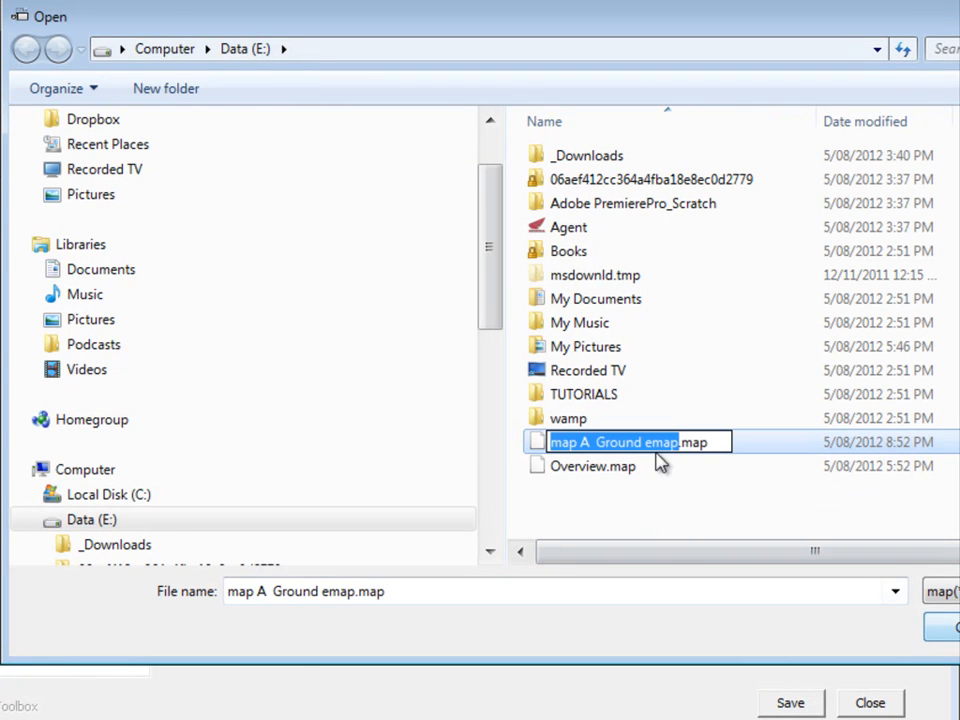
pyautogui.click(955, 631)
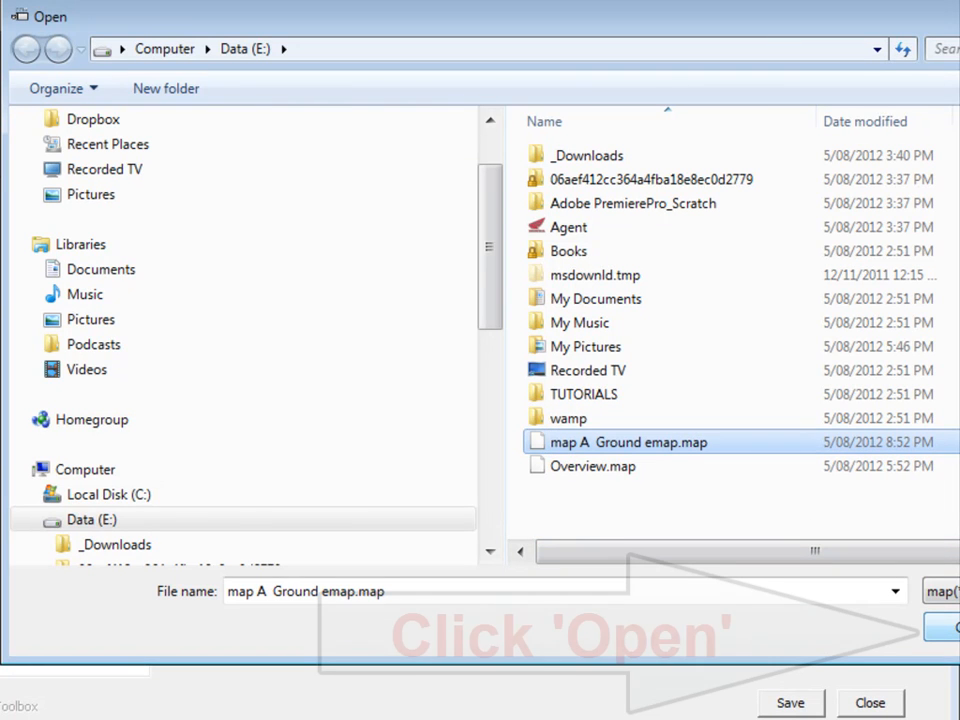
pyautogui.click(955, 631)
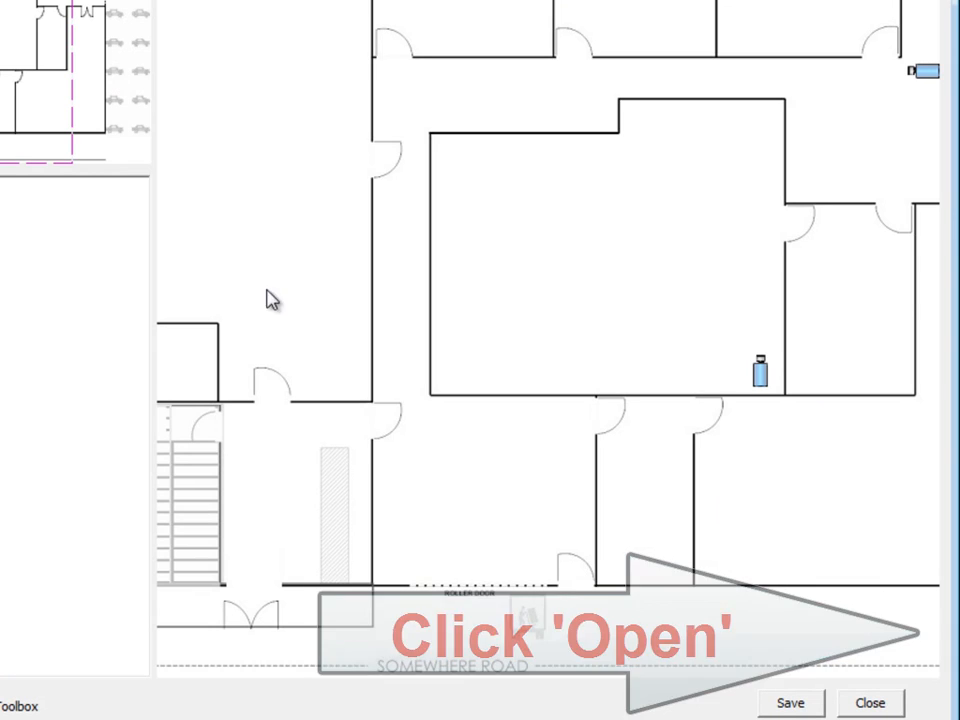
pyautogui.click(790, 703)
pyautogui.click(439, 376)
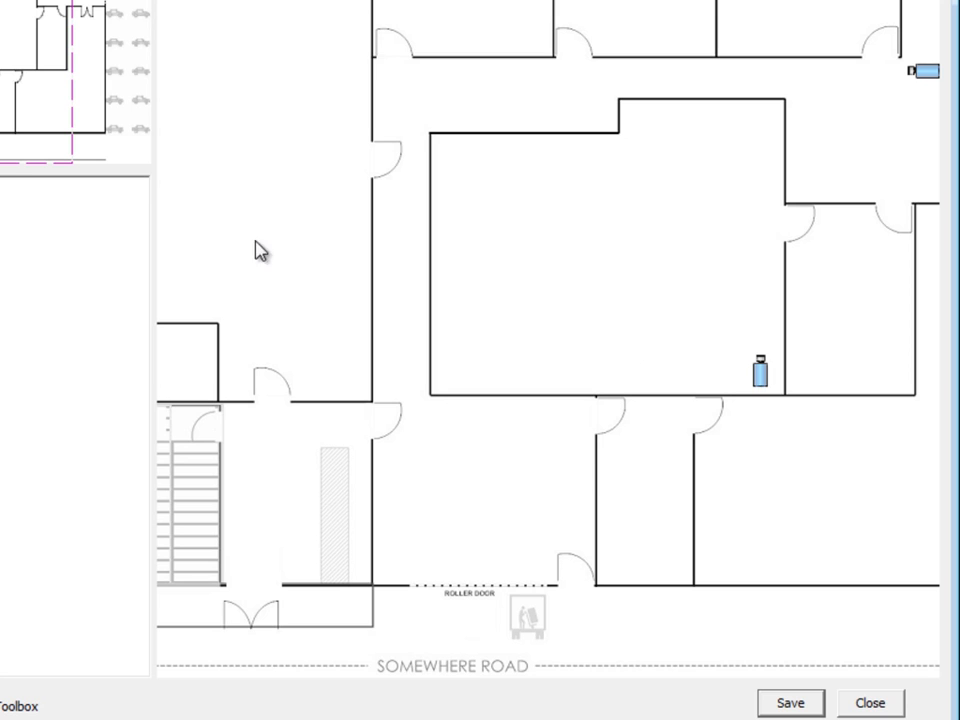
# Relink the central room's camera icon to OM16-Dandenong Rd on Omega 1616
pyautogui.rightClick(760, 375)
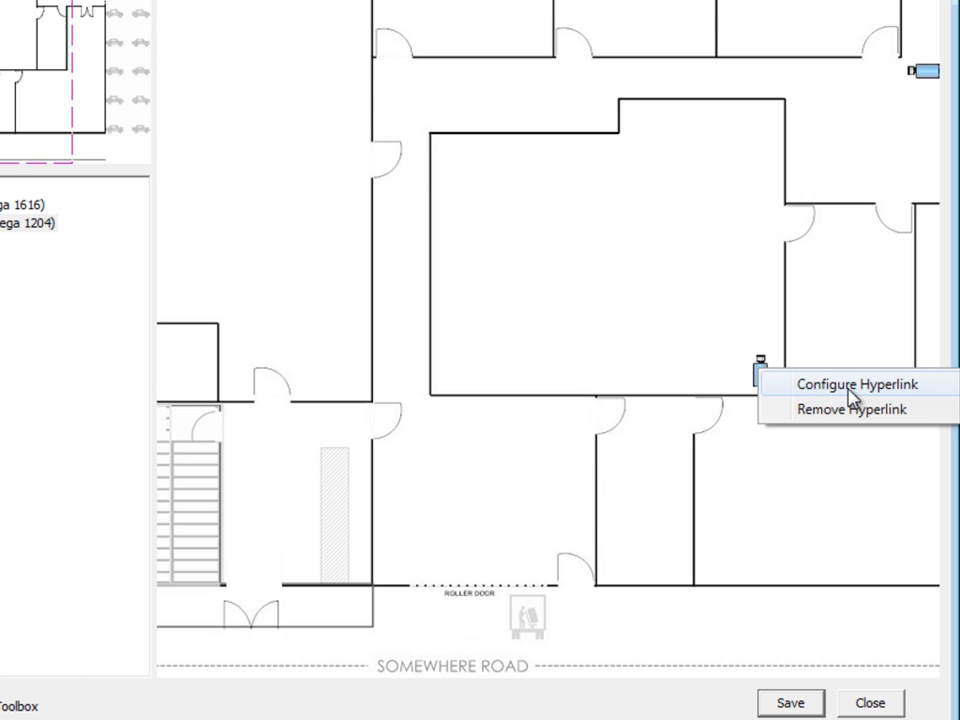
pyautogui.click(880, 408)
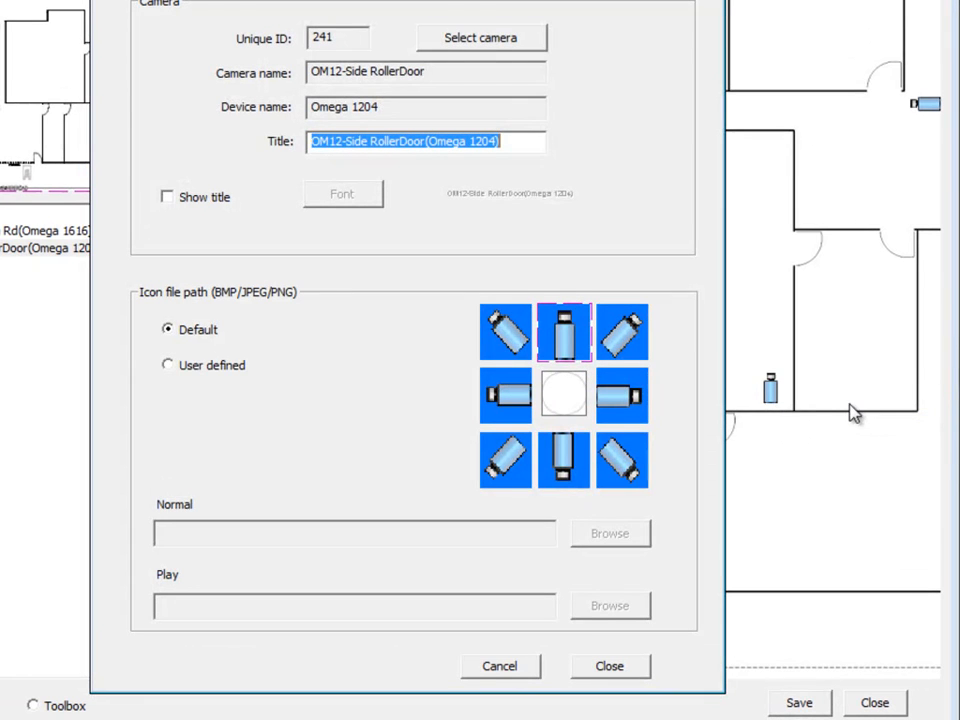
pyautogui.click(444, 46)
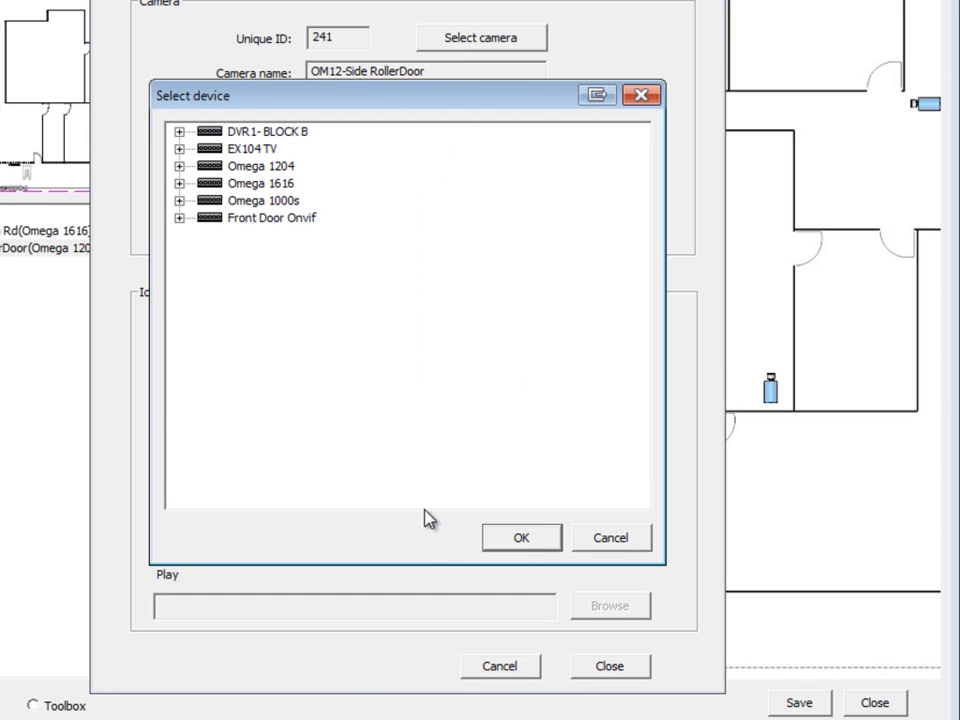
pyautogui.click(179, 184)
pyautogui.click(262, 219)
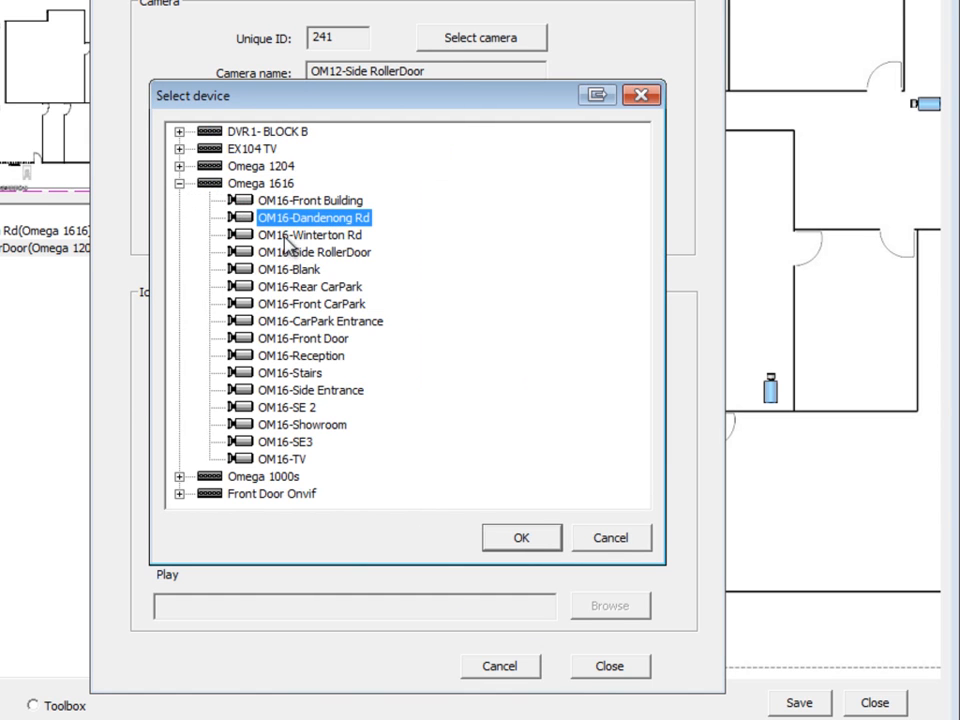
pyautogui.click(289, 234)
pyautogui.click(299, 219)
pyautogui.click(519, 540)
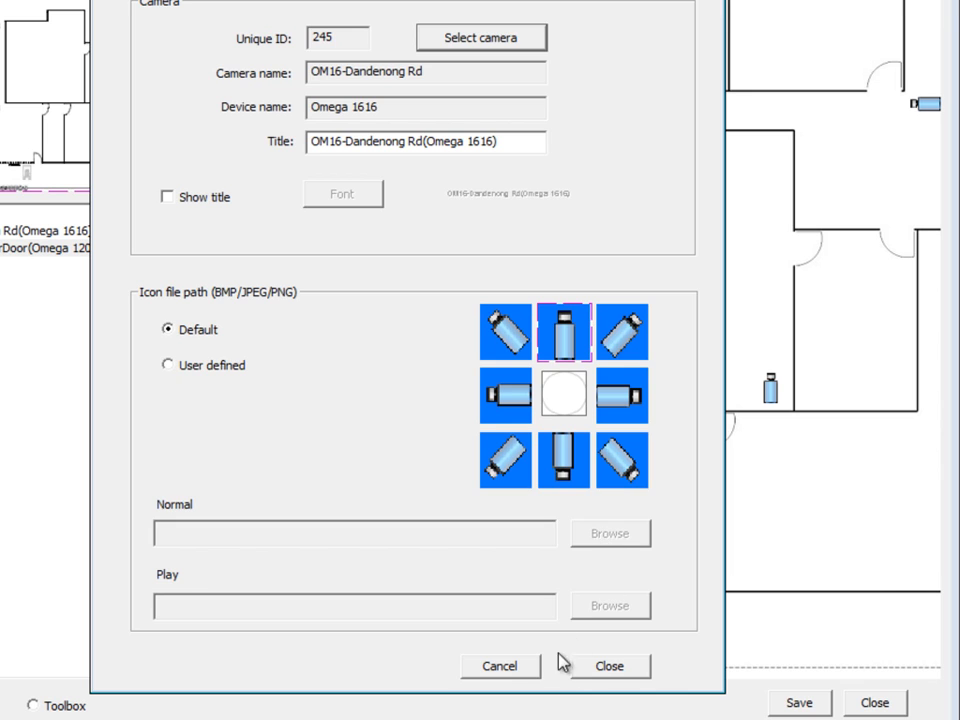
pyautogui.click(612, 668)
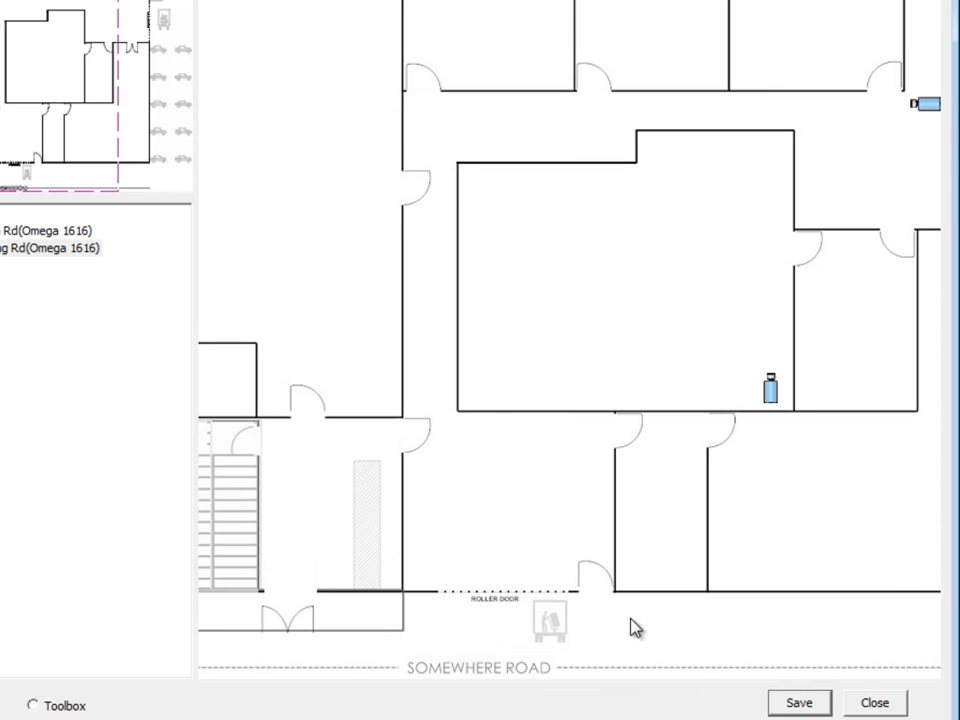
# Save the updated map and close Map setup
pyautogui.click(797, 702)
pyautogui.click(461, 390)
pyautogui.click(873, 705)
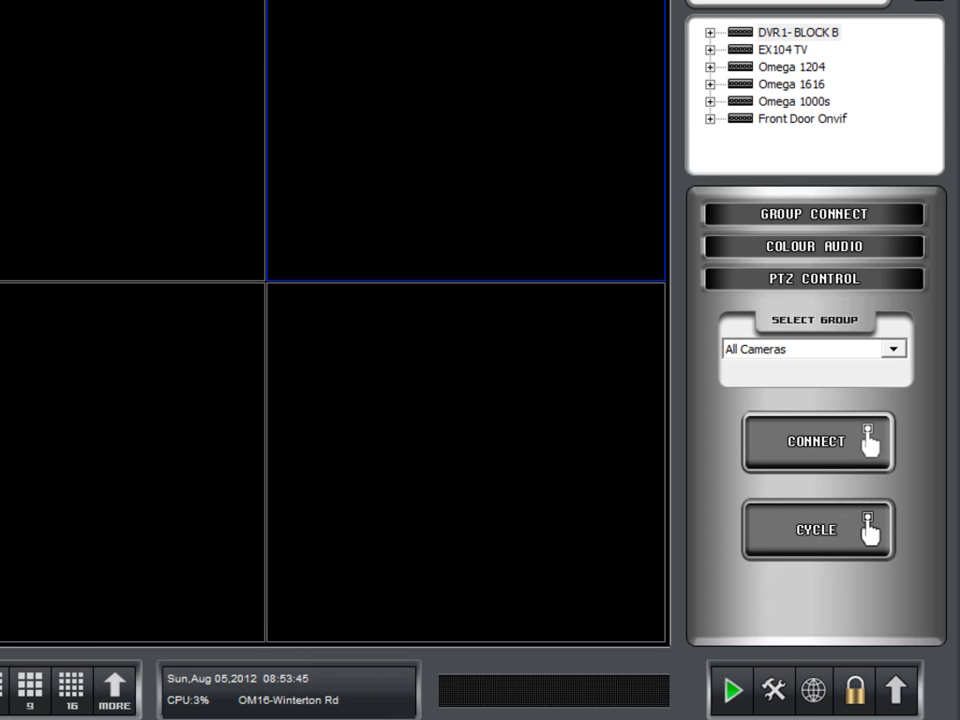